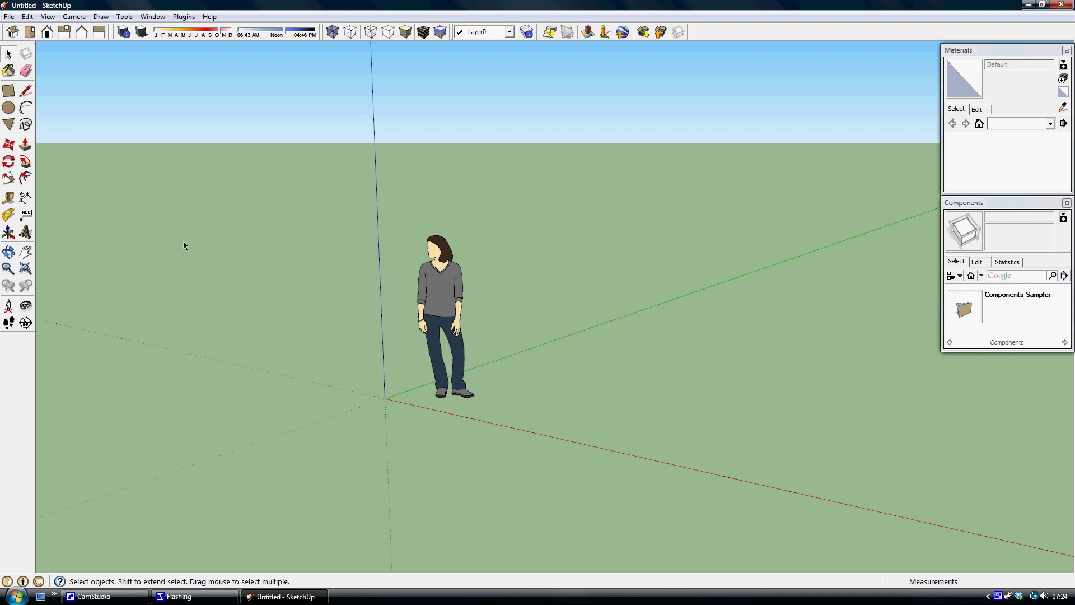
pyautogui.click(53, 18)
pyautogui.moveTo(66, 20)
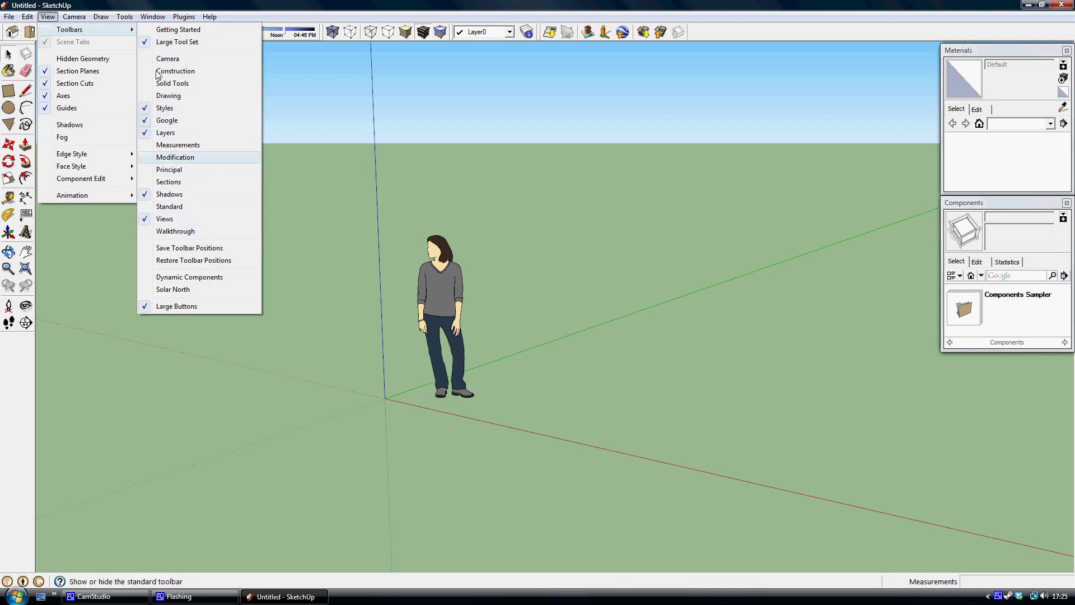
pyautogui.click(47, 17)
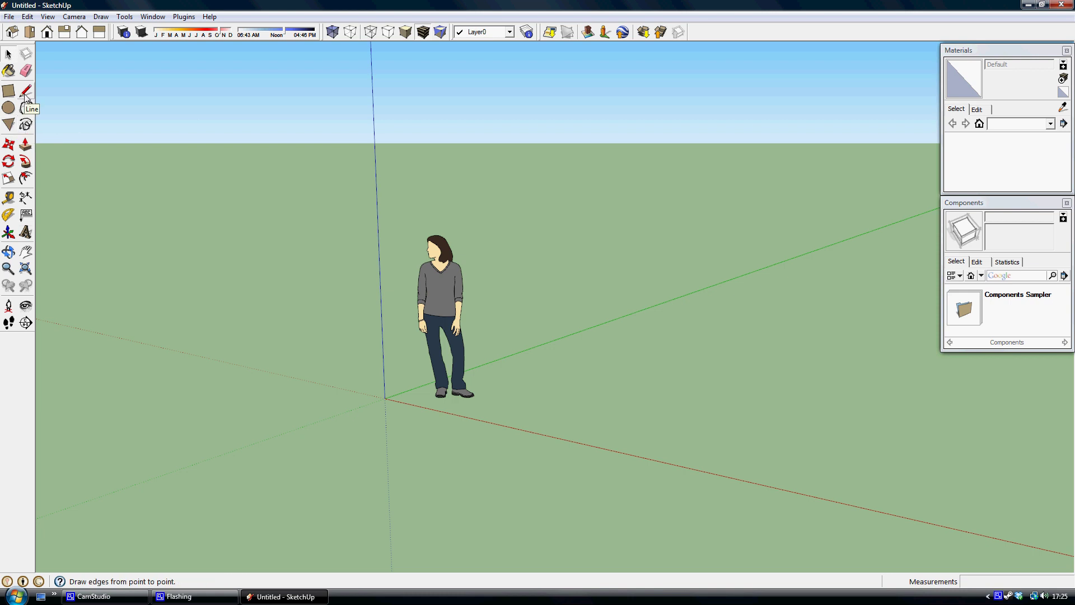
# - Draw a large rectangle on the ground plane, starting at the origin between the red and green axes
pyautogui.click(9, 91)
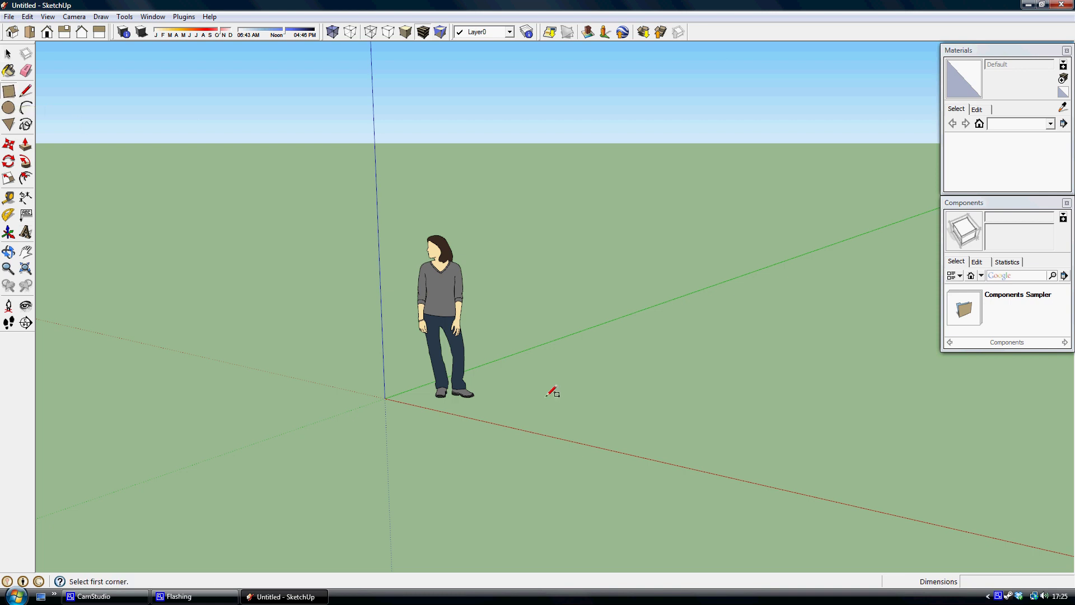
pyautogui.click(386, 398)
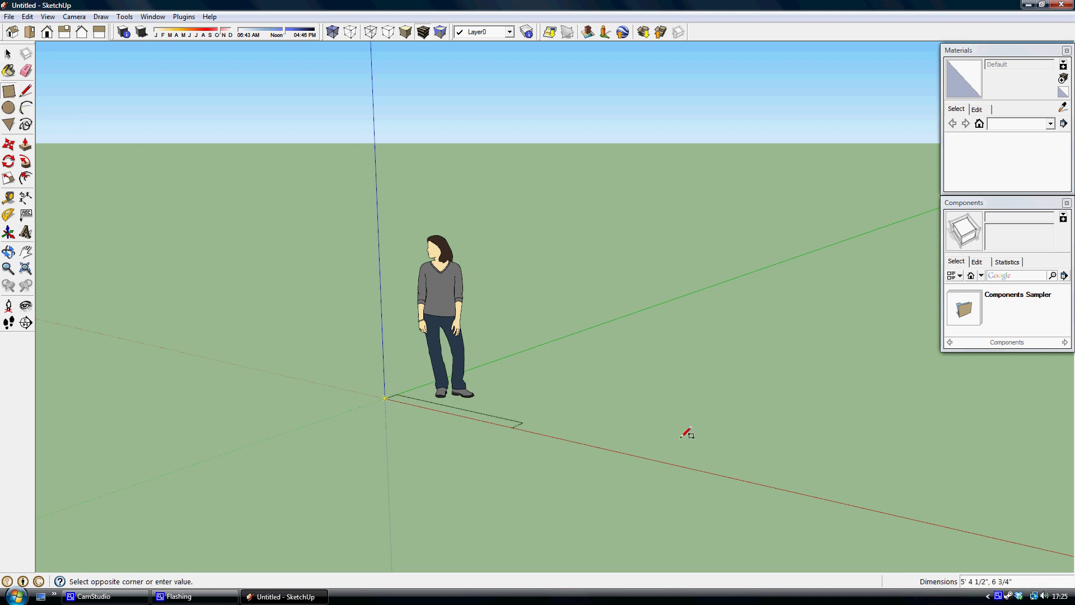
pyautogui.click(890, 383)
pyautogui.click(8, 54)
# - Examine the rectangle and the standing figure from several angles using Orbit, Pan and Zoom Extents
pyautogui.moveTo(336, 152); pyautogui.dragTo(344, 208, button='middle')
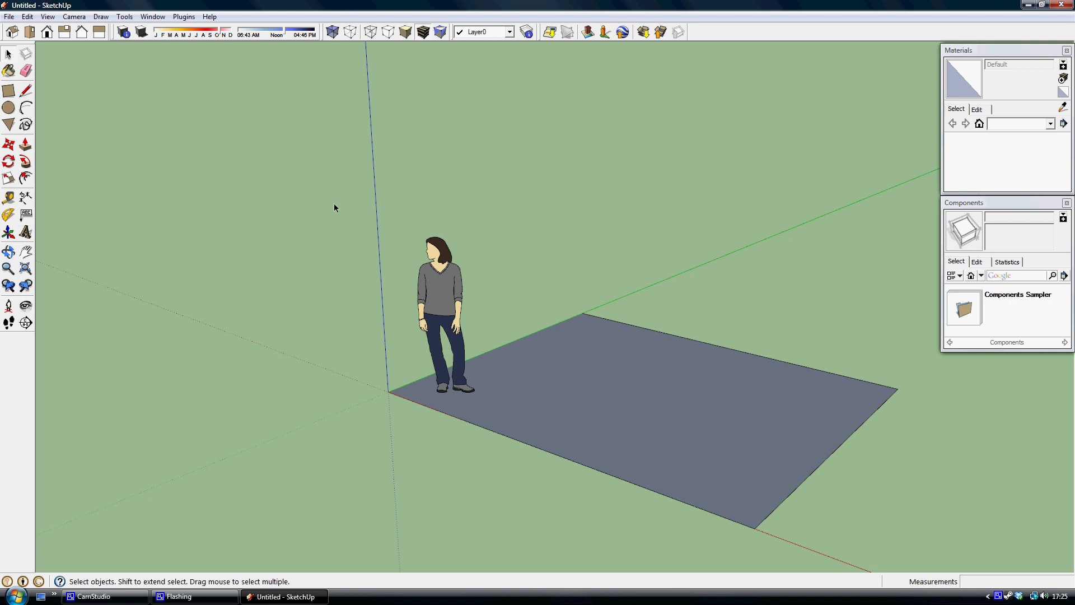
pyautogui.moveTo(332, 150); pyautogui.dragTo(366, 162, button='middle')
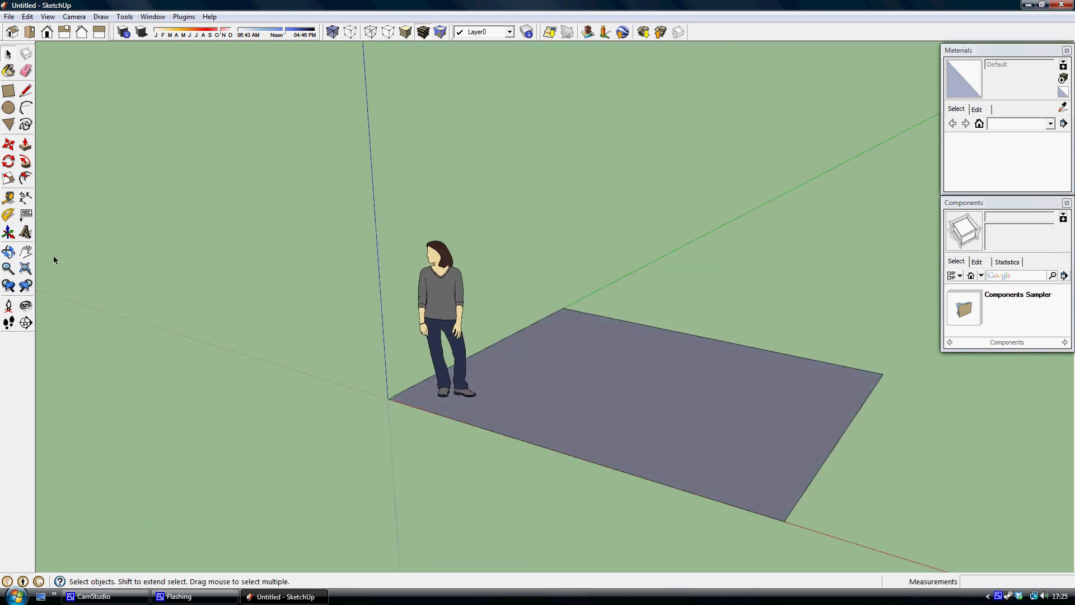
pyautogui.click(8, 253)
pyautogui.moveTo(528, 489); pyautogui.dragTo(311, 343)
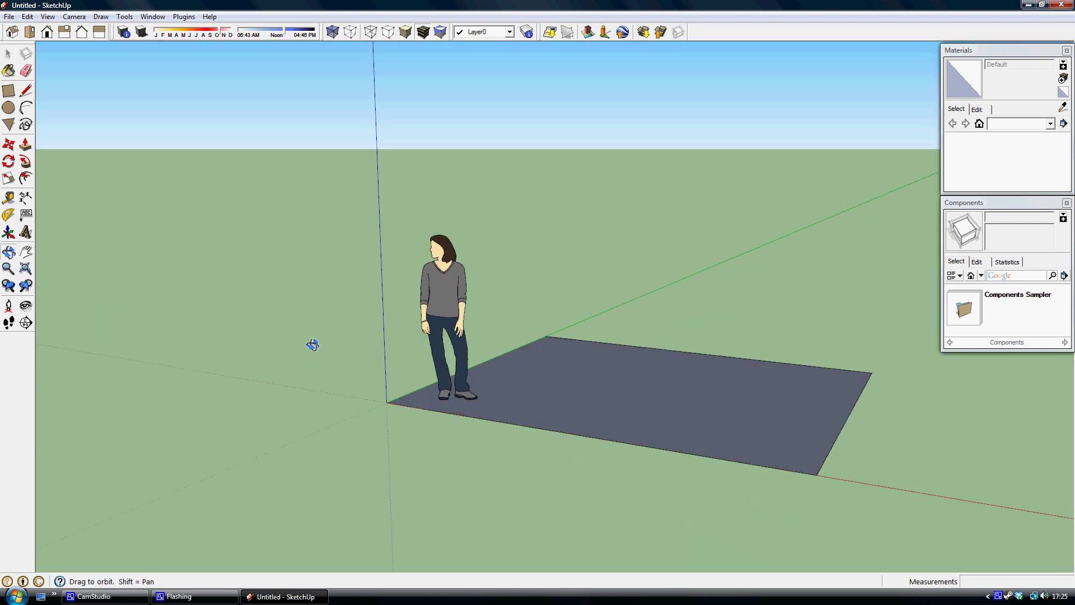
pyautogui.click(25, 253)
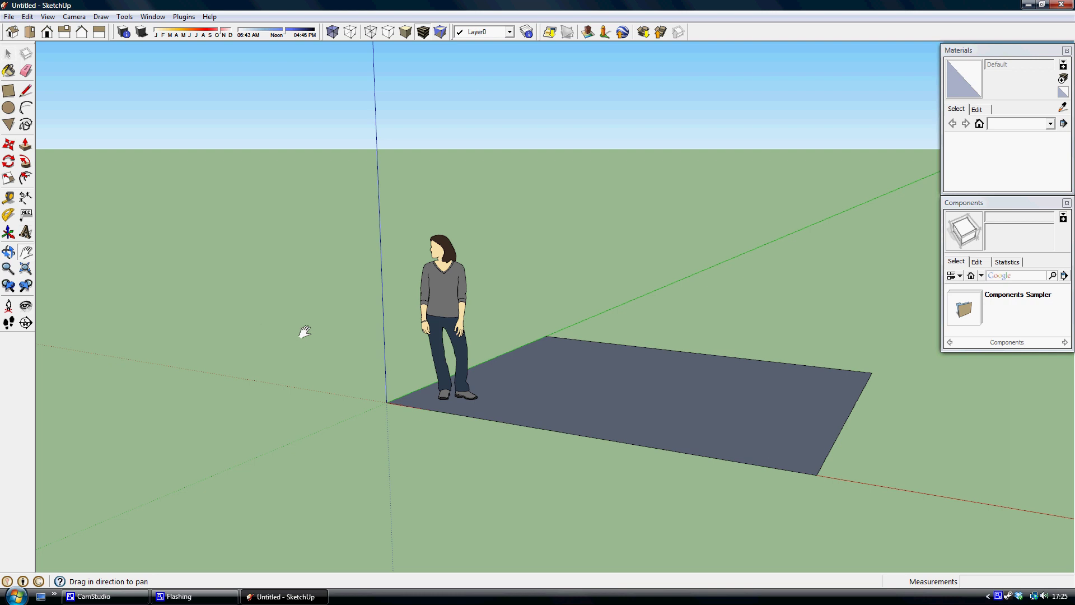
pyautogui.moveTo(356, 271); pyautogui.dragTo(164, 302)
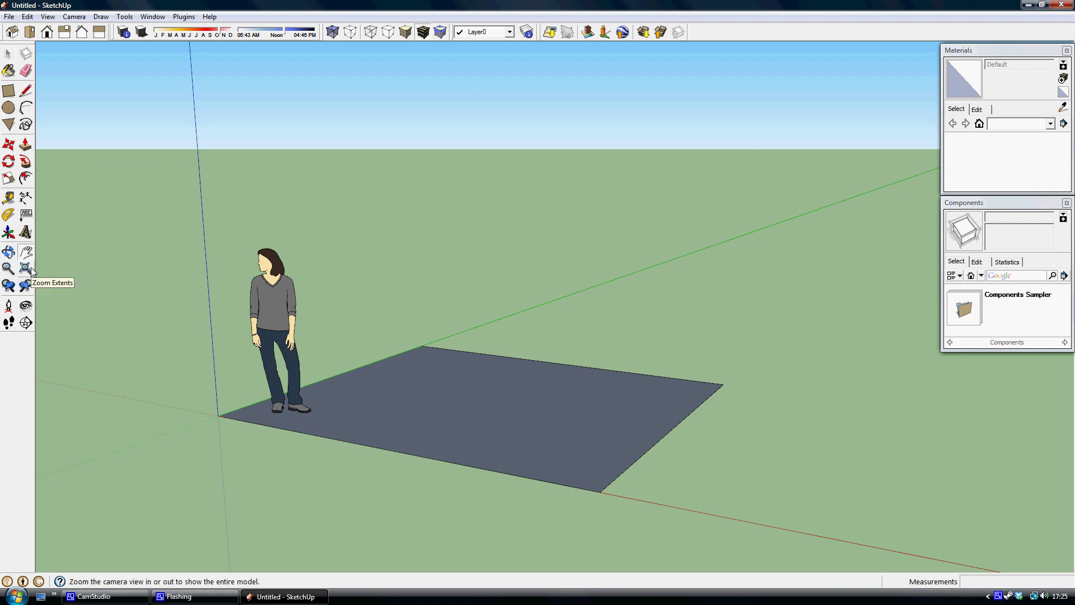
pyautogui.click(25, 269)
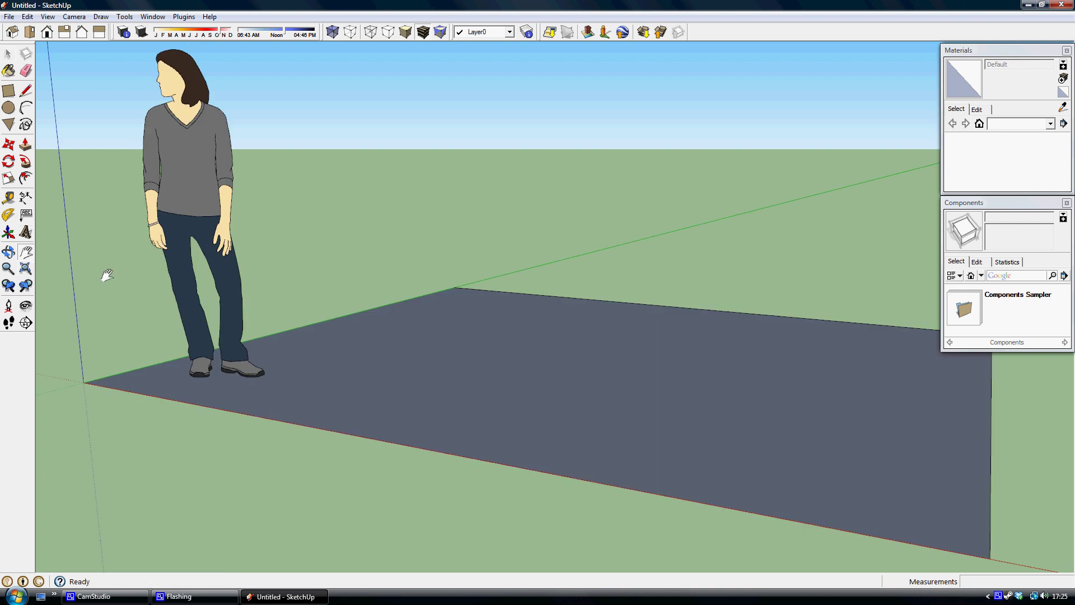
# - View the standing figure at eye height with Position Camera and Walk, and return to an overview of the rectangle
pyautogui.click(9, 306)
pyautogui.click(543, 356)
pyautogui.moveTo(479, 337); pyautogui.dragTo(340, 412)
pyautogui.click(8, 323)
pyautogui.moveTo(340, 413); pyautogui.dragTo(328, 343, button='middle')
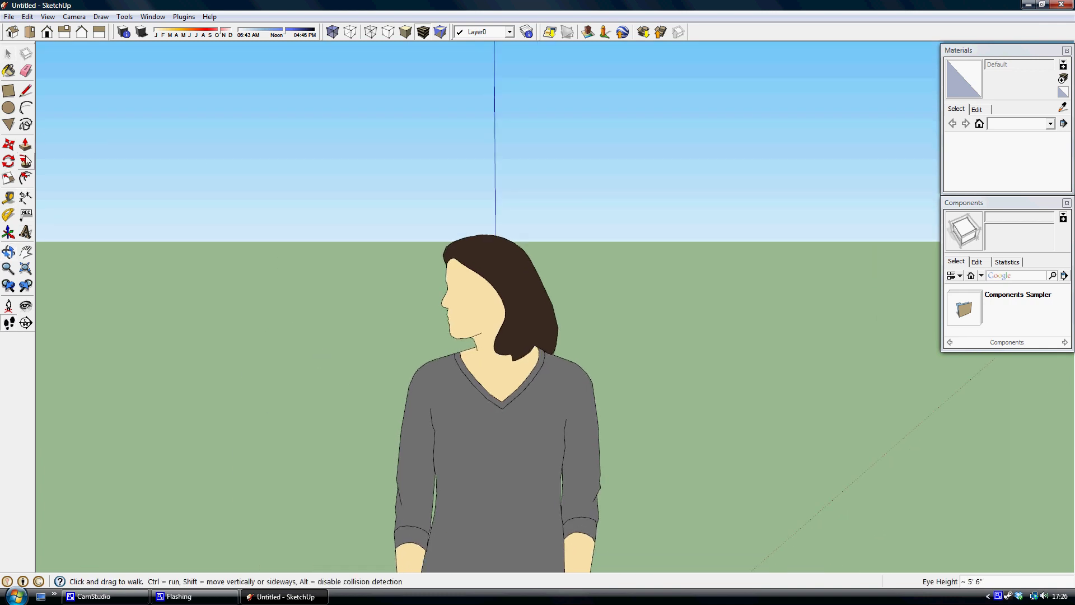
pyautogui.moveTo(498, 359); pyautogui.dragTo(545, 221, button='middle')
pyautogui.scroll(-7, 545, 221)
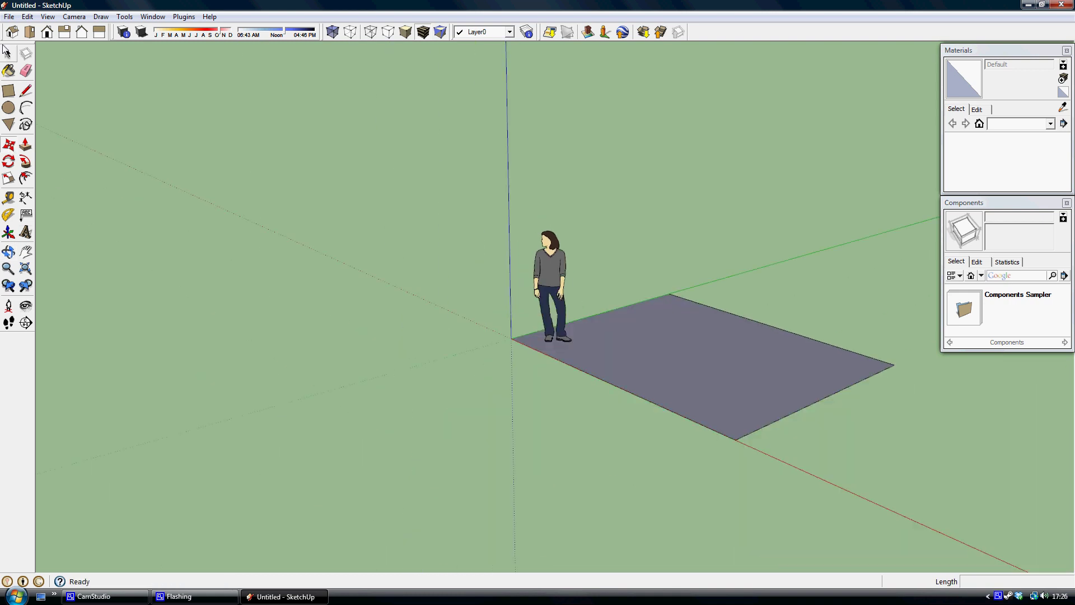
# - Move the rectangular face about 10' along the green axis, away from the origin
pyautogui.click(8, 53)
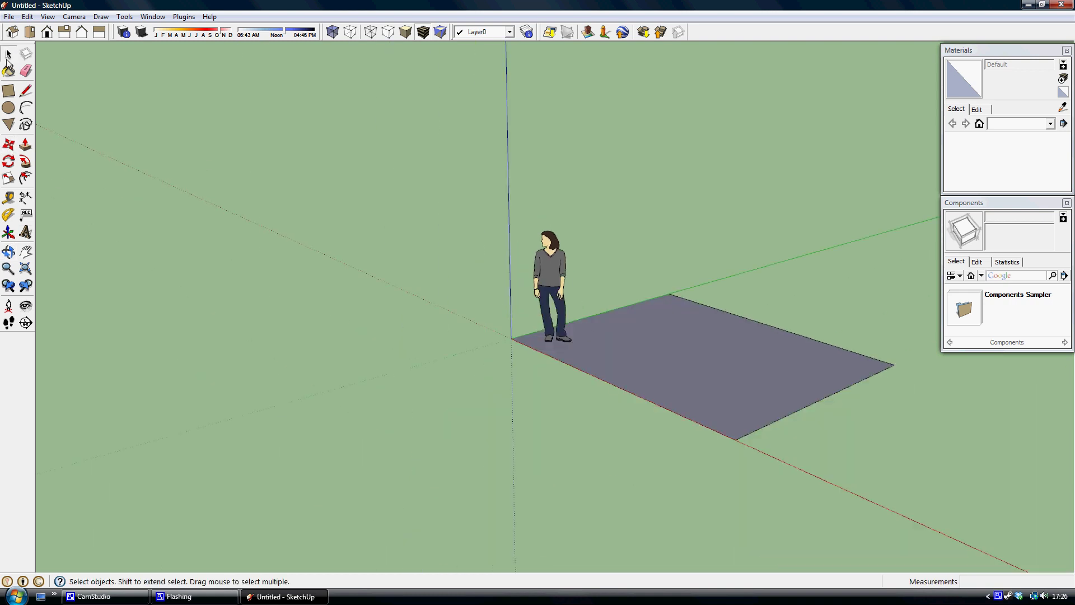
pyautogui.click(745, 384)
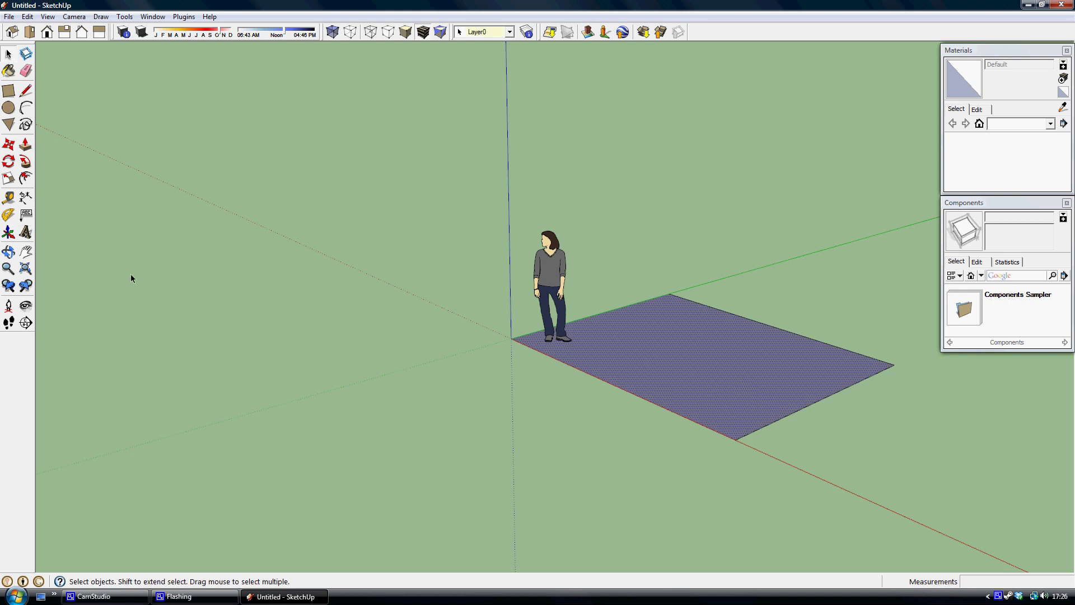
pyautogui.click(8, 147)
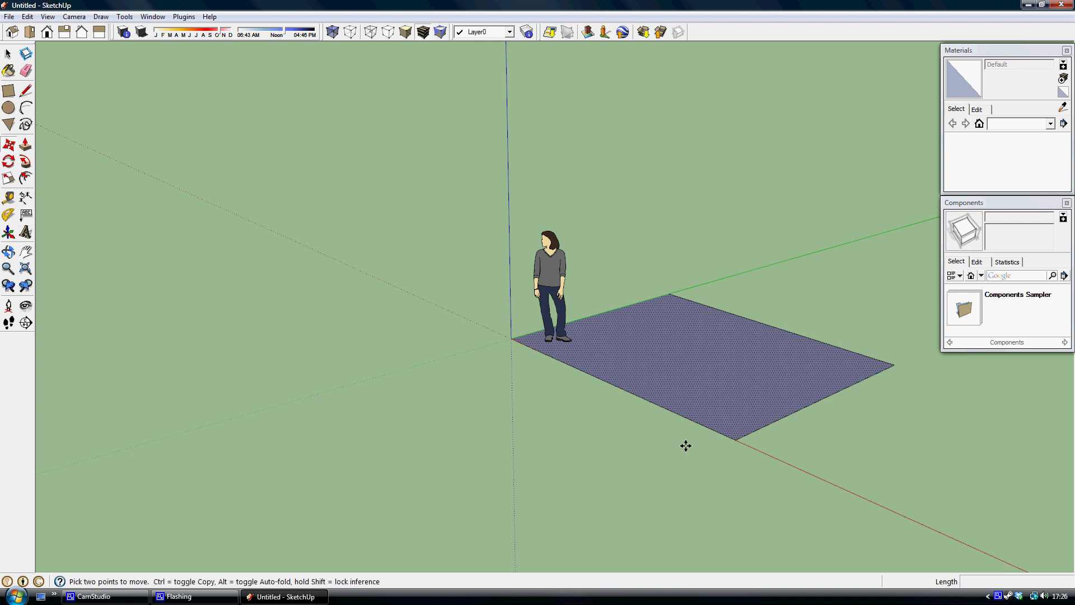
pyautogui.click(638, 342)
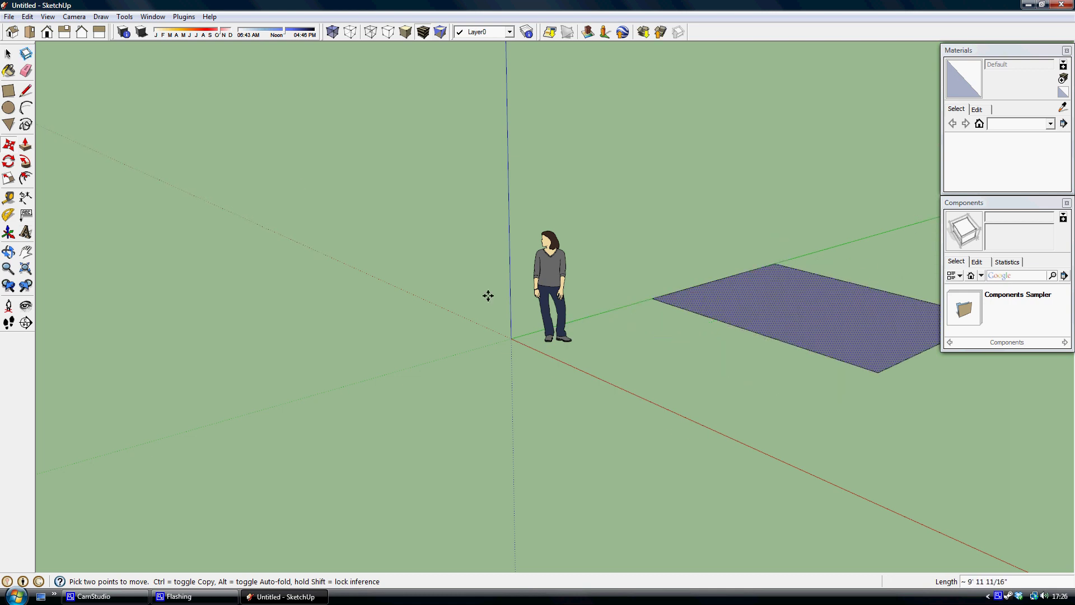
# - Push/Pull the rectangular face upward into a box about 8' 3 1/2" high
pyautogui.click(25, 145)
pyautogui.moveTo(715, 209); pyautogui.dragTo(495, 329, button='middle')
pyautogui.click(492, 338)
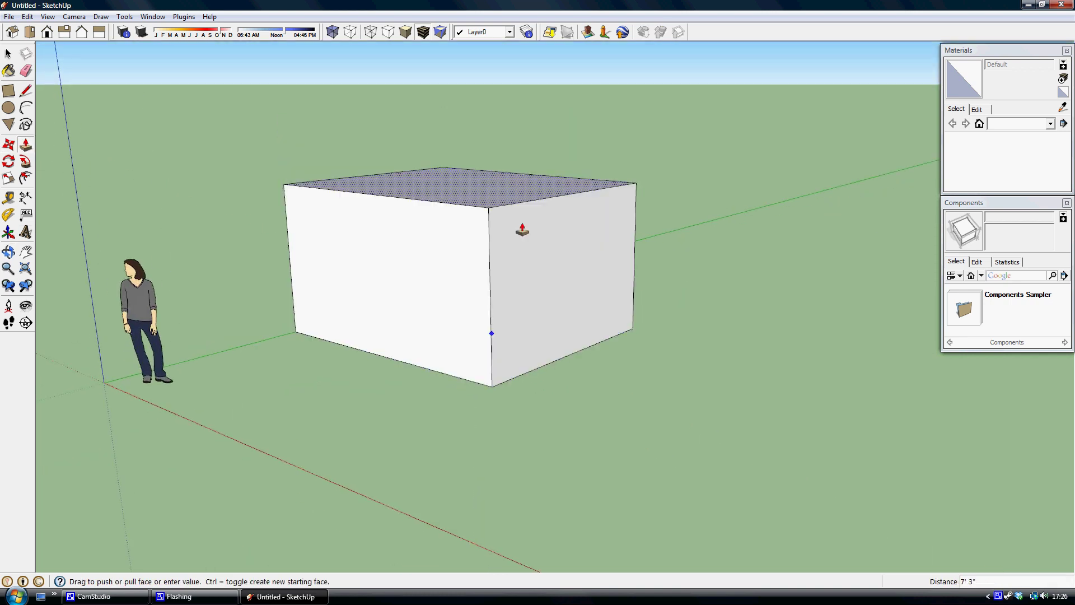
pyautogui.click(511, 183)
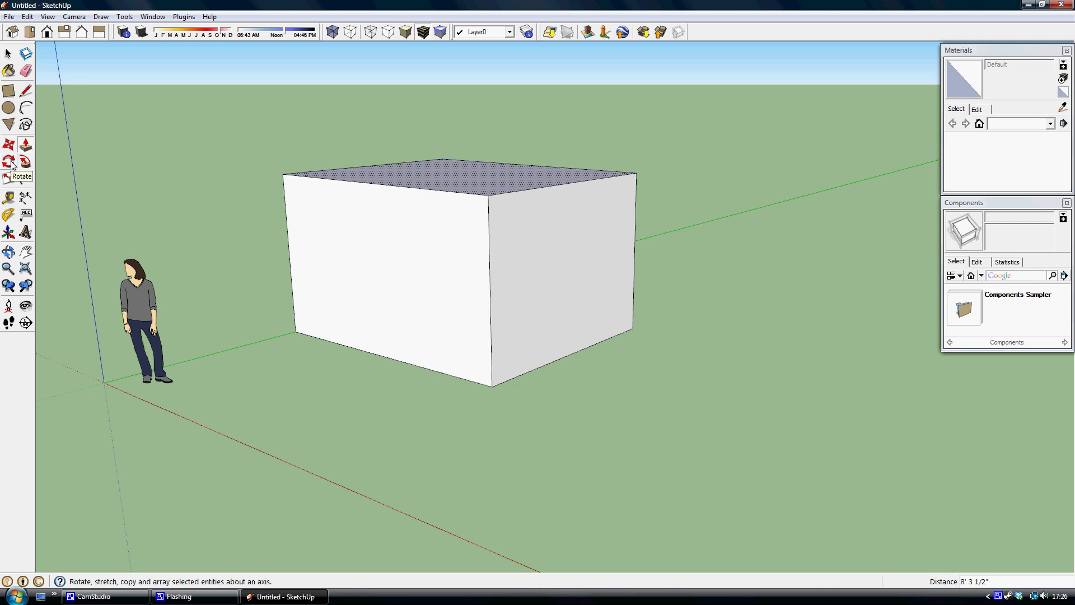
# - Try to rotate the whole box about a point on the large side face nearest the figure
pyautogui.click(8, 54)
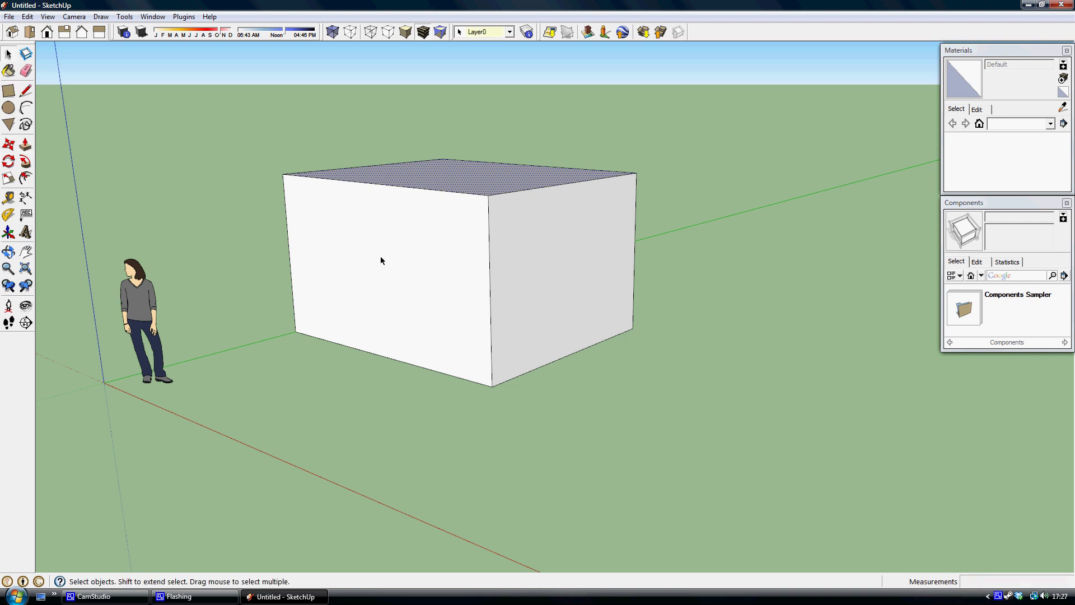
pyautogui.moveTo(211, 70); pyautogui.dragTo(760, 461)
pyautogui.click(8, 162)
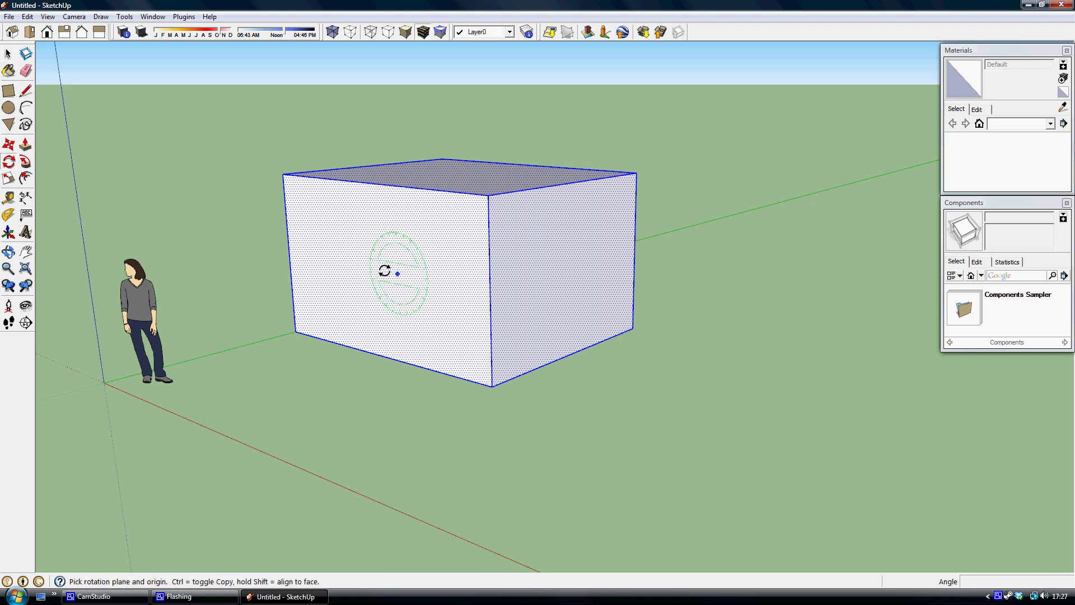
pyautogui.click(309, 243)
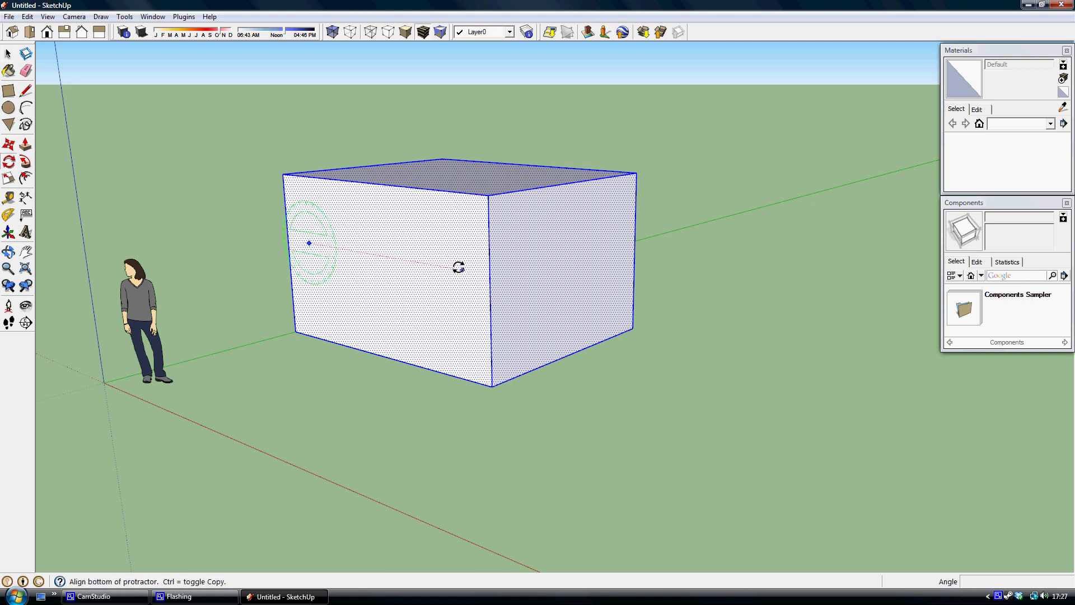
pyautogui.click(456, 267)
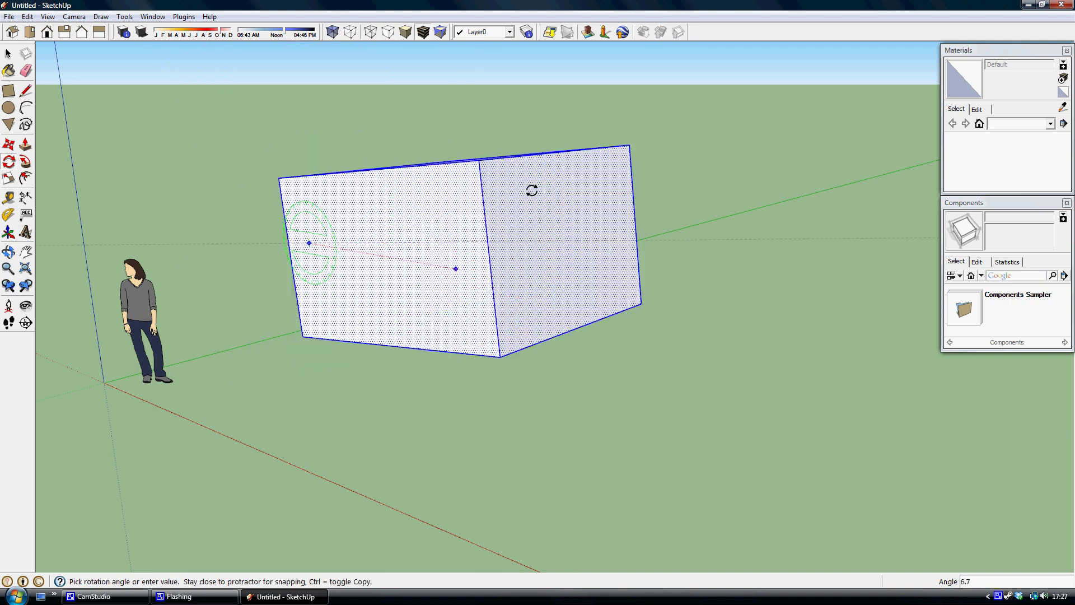
pyautogui.click(373, 253)
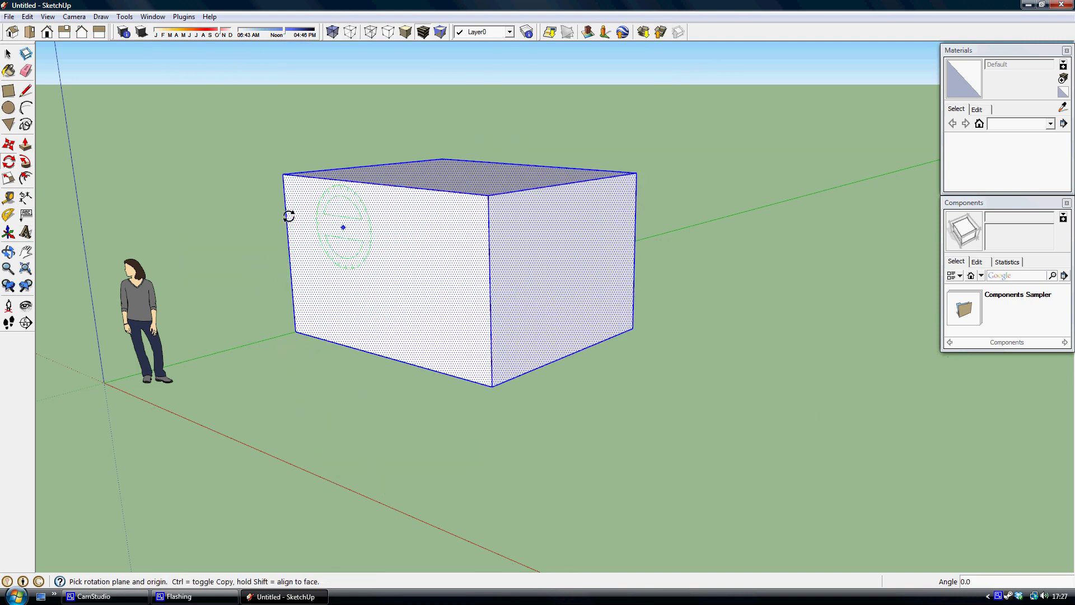
# - Try to scale the whole box from its nearest upper corner, and clear the selection
pyautogui.click(8, 178)
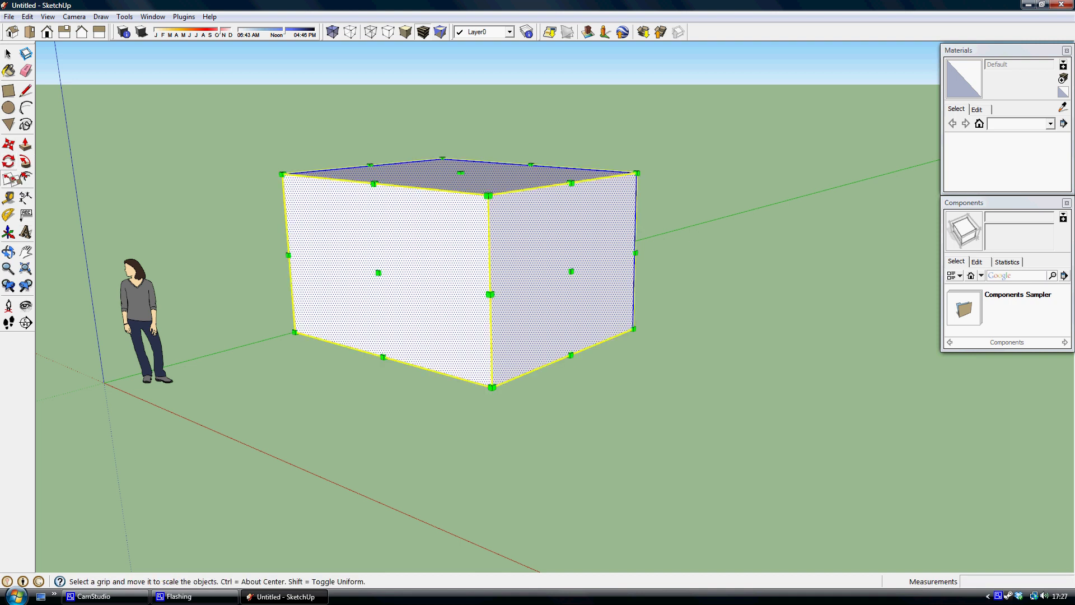
pyautogui.moveTo(487, 195); pyautogui.dragTo(559, 269)
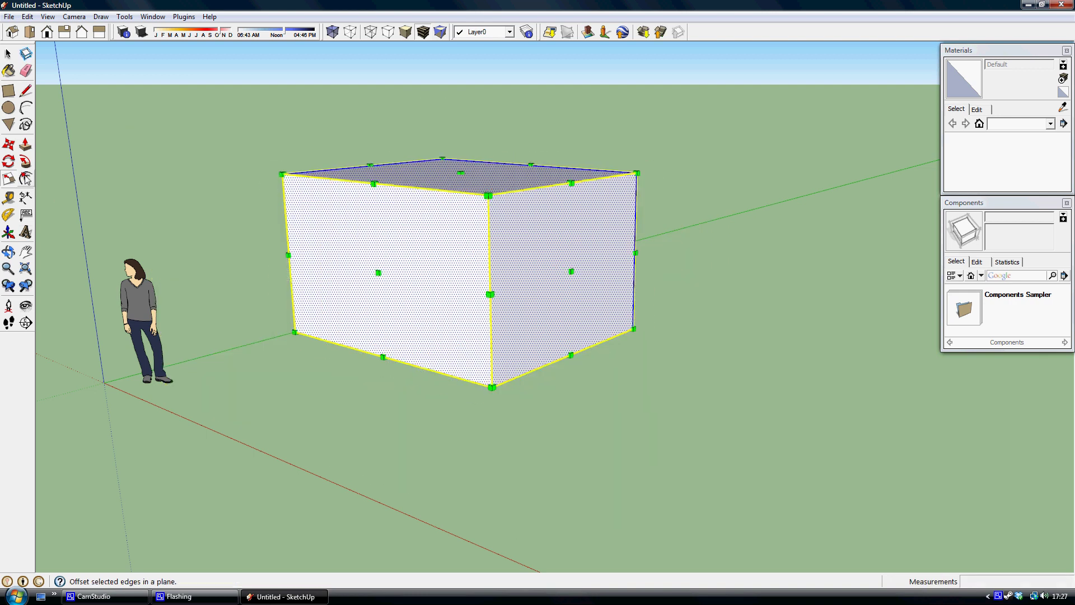
pyautogui.click(8, 53)
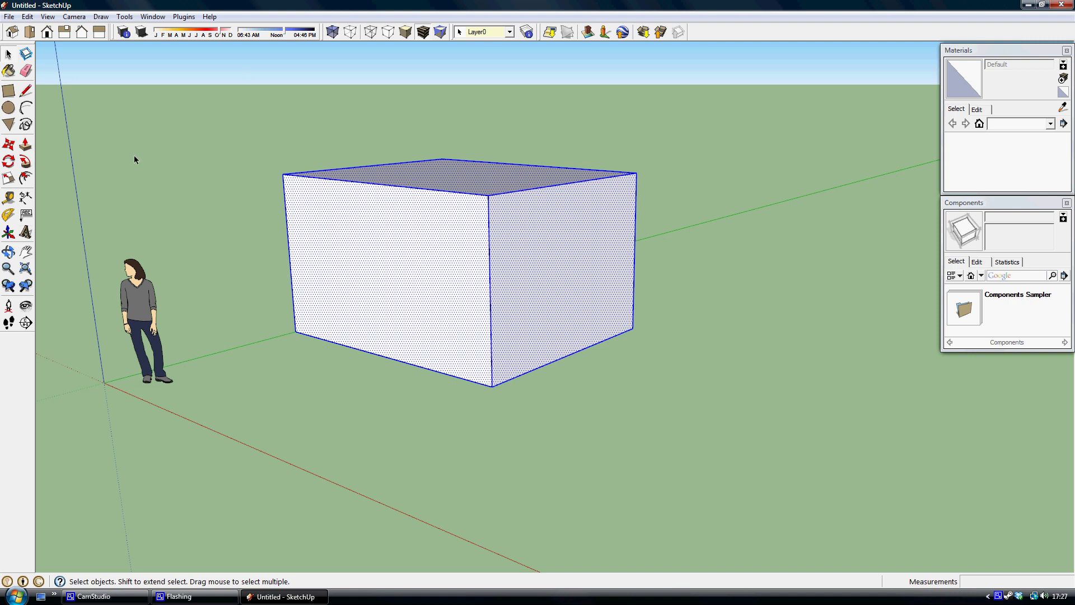
pyautogui.click(196, 173)
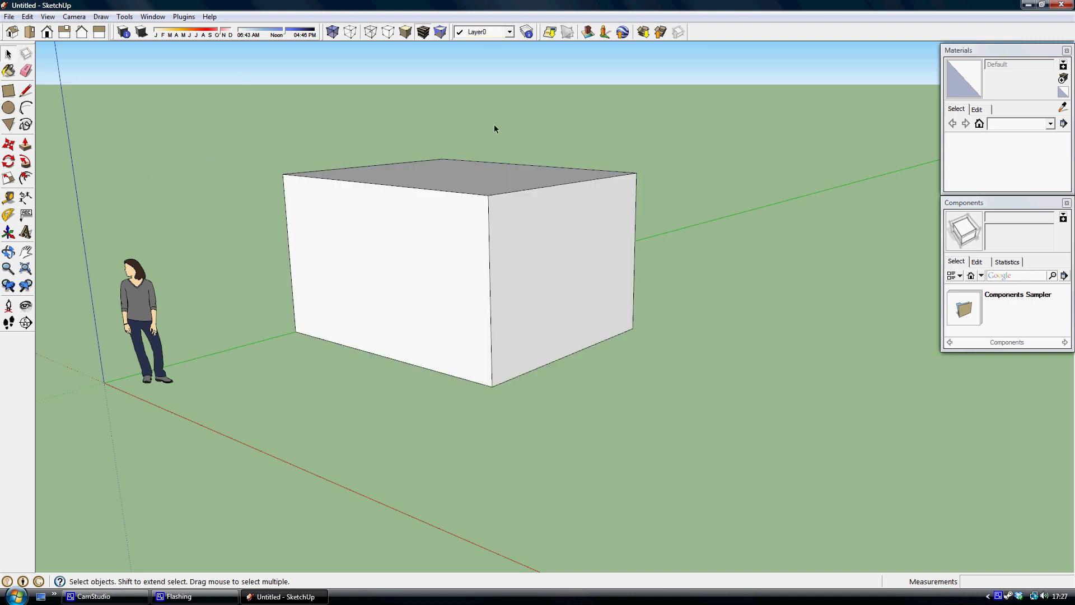
# - Offset the edges of the box's top face inward by about 2' 4"
pyautogui.moveTo(507, 147); pyautogui.dragTo(479, 180, button='middle')
pyautogui.click(478, 180)
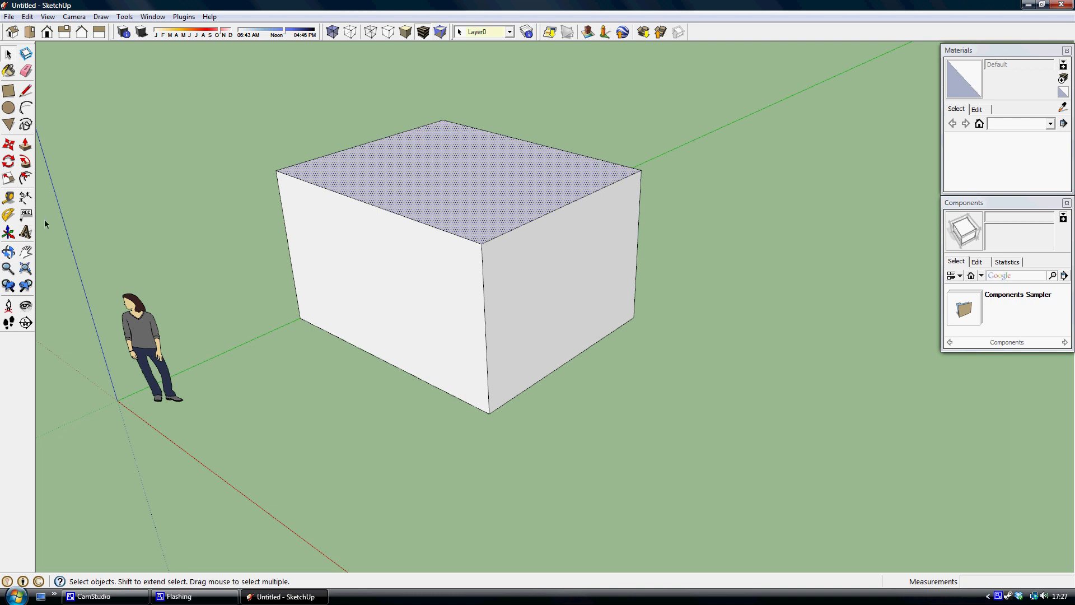
pyautogui.click(25, 178)
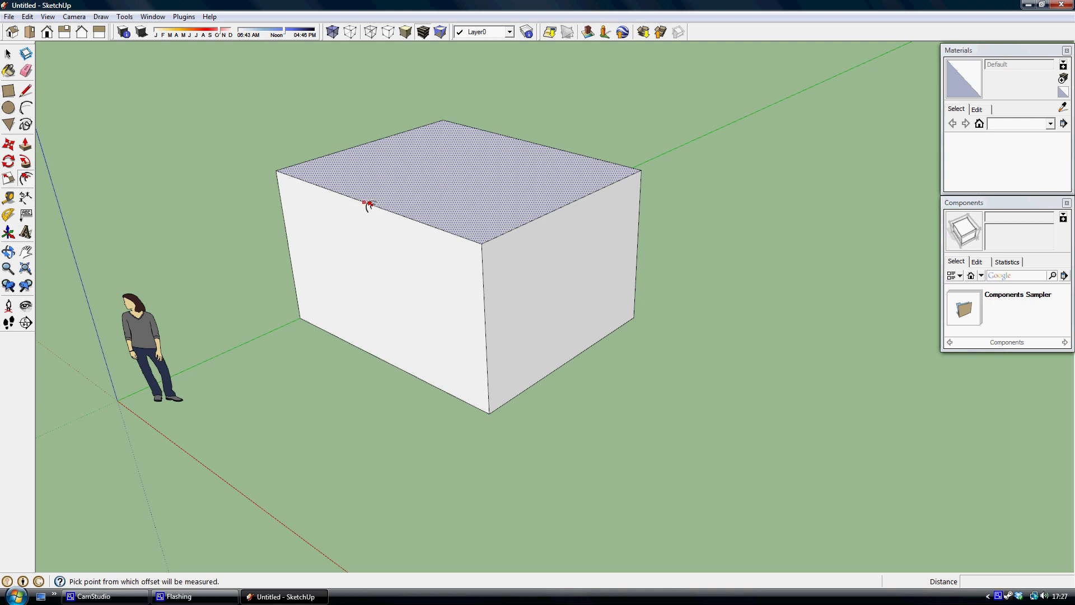
pyautogui.click(429, 226)
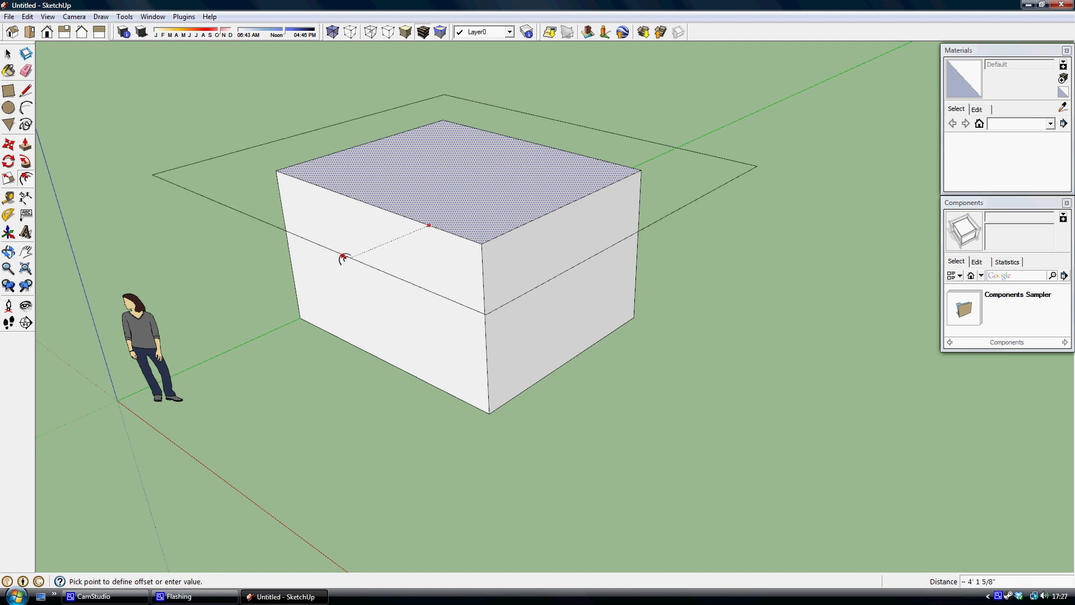
pyautogui.click(415, 195)
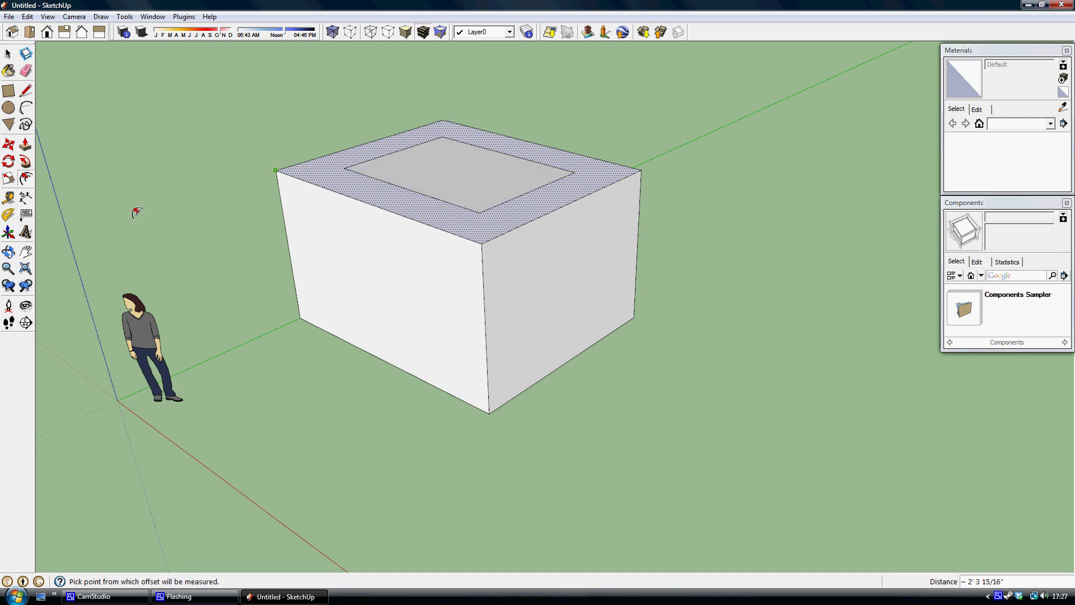
# - Try to Push/Pull the inner offset face on top of the box
pyautogui.click(25, 146)
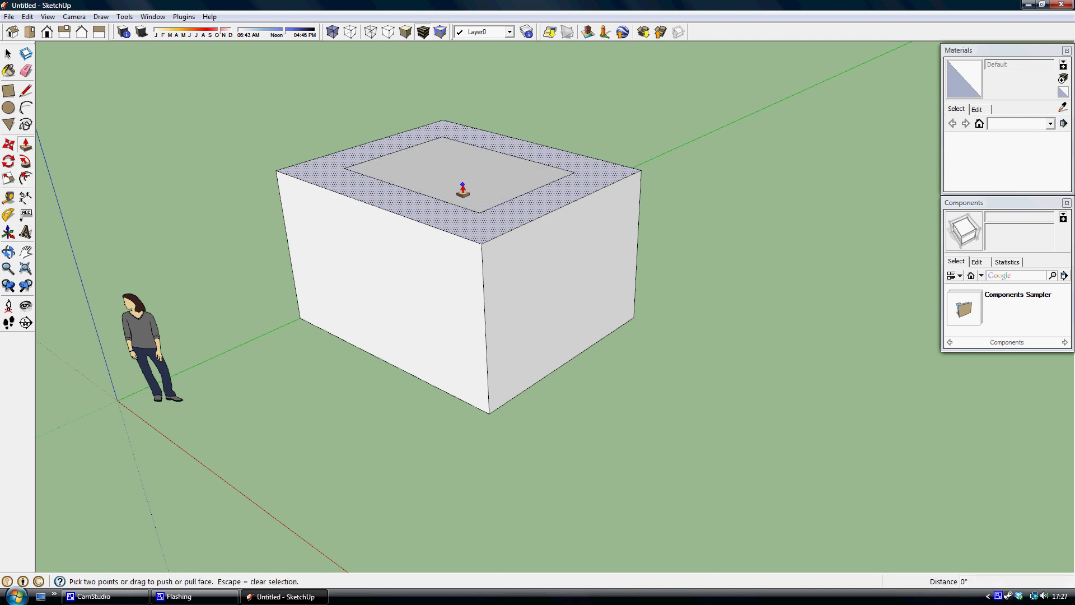
pyautogui.click(8, 53)
pyautogui.press('p')
pyautogui.moveTo(365, 177); pyautogui.dragTo(390, 220)
pyautogui.press('Escape')
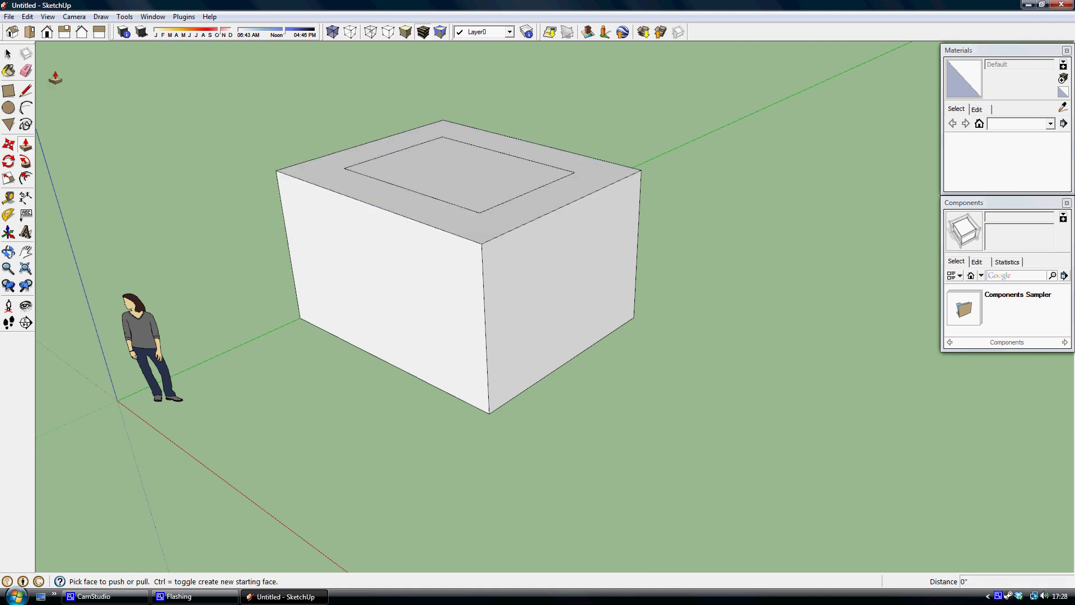
pyautogui.moveTo(240, 96); pyautogui.dragTo(336, 190, button='middle')
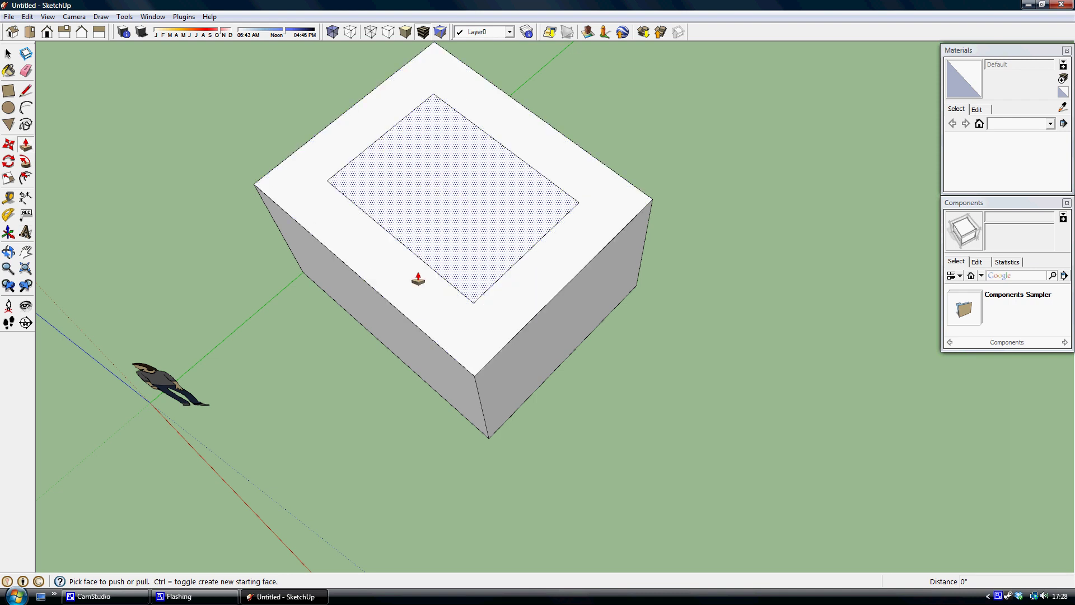
pyautogui.click(8, 53)
pyautogui.press('space')
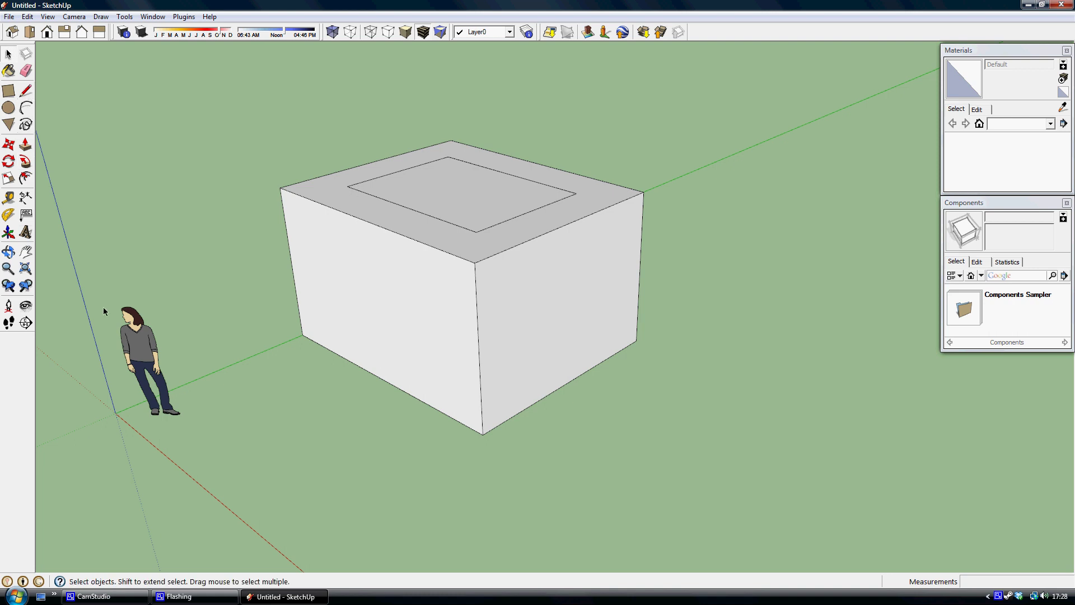
# - Draw a jagged chain of connected lines on the ground, starting at the box's nearest bottom corner
pyautogui.click(28, 91)
pyautogui.click(484, 432)
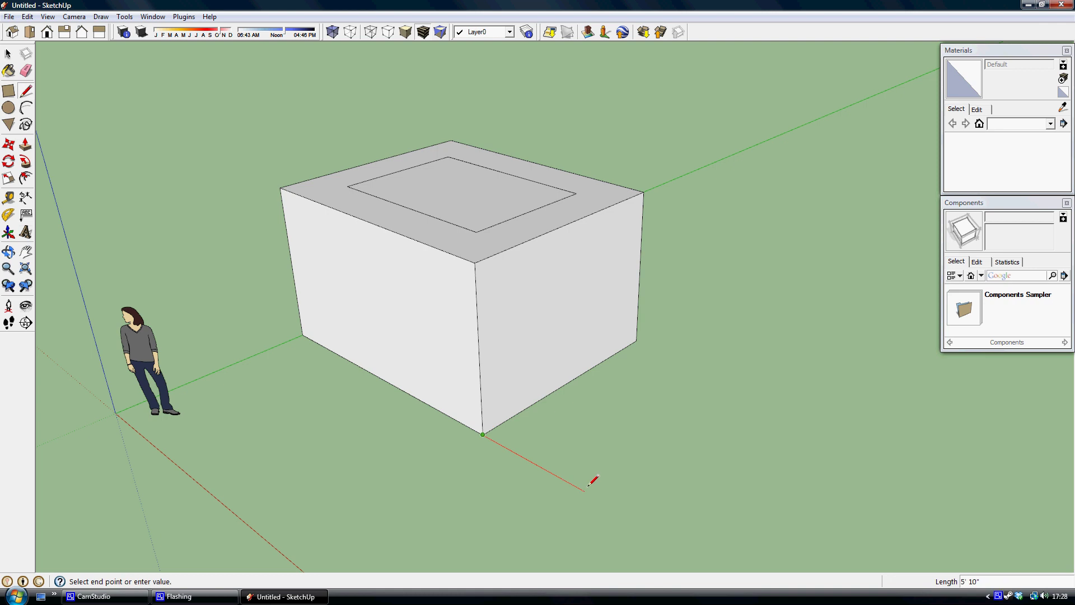
pyautogui.moveTo(593, 475)
pyautogui.mouseDown(button='middle')
pyautogui.moveTo(813, 264)
pyautogui.moveTo(580, 305)
pyautogui.moveTo(600, 386)
pyautogui.moveTo(576, 453)
pyautogui.mouseUp(button='middle')
pyautogui.click(749, 510)
pyautogui.moveTo(747, 441)
pyautogui.mouseDown(button='middle')
pyautogui.moveTo(420, 485)
pyautogui.moveTo(722, 526)
pyautogui.moveTo(590, 282)
pyautogui.mouseUp(button='middle')
pyautogui.click(739, 509)
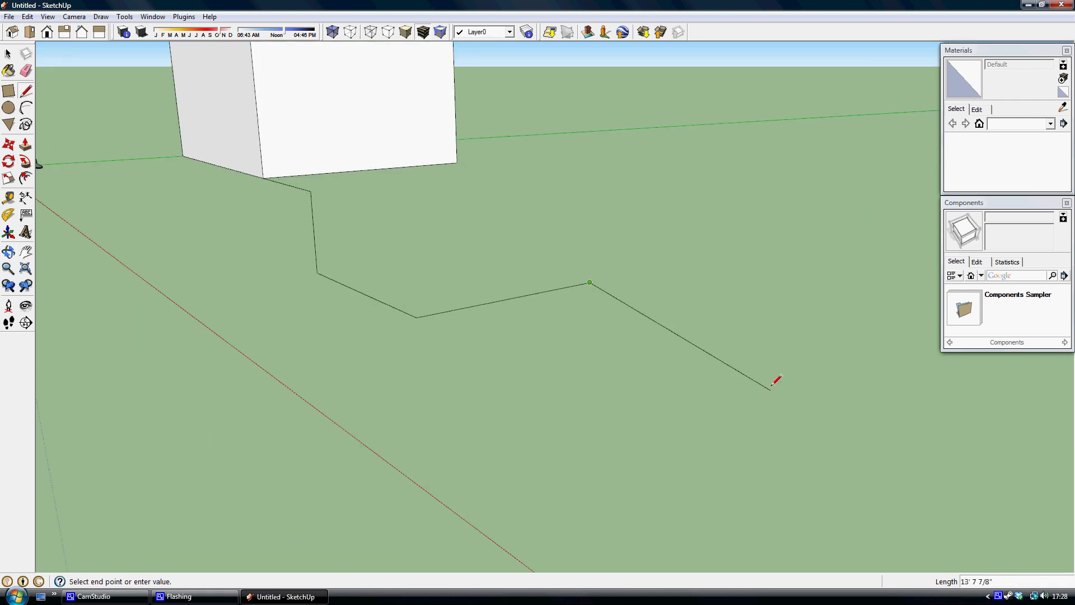
pyautogui.click(776, 334)
# - Try to extrude the box's side face along the jagged line path with Follow Me, and undo it
pyautogui.moveTo(655, 148)
pyautogui.mouseDown(button='middle')
pyautogui.moveTo(725, 398)
pyautogui.moveTo(108, 156)
pyautogui.mouseUp(button='middle')
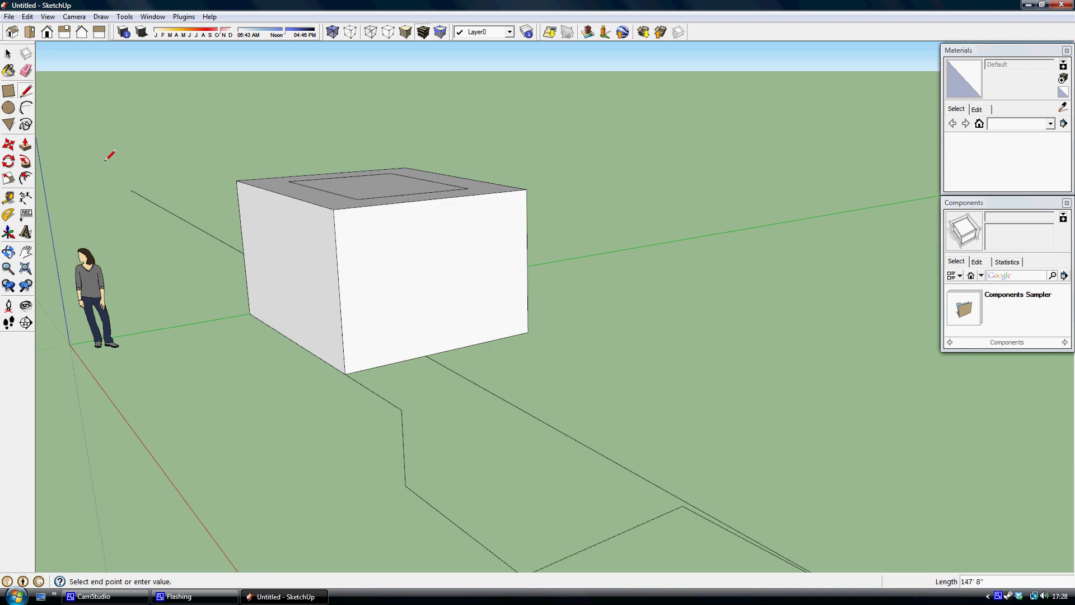
pyautogui.click(28, 164)
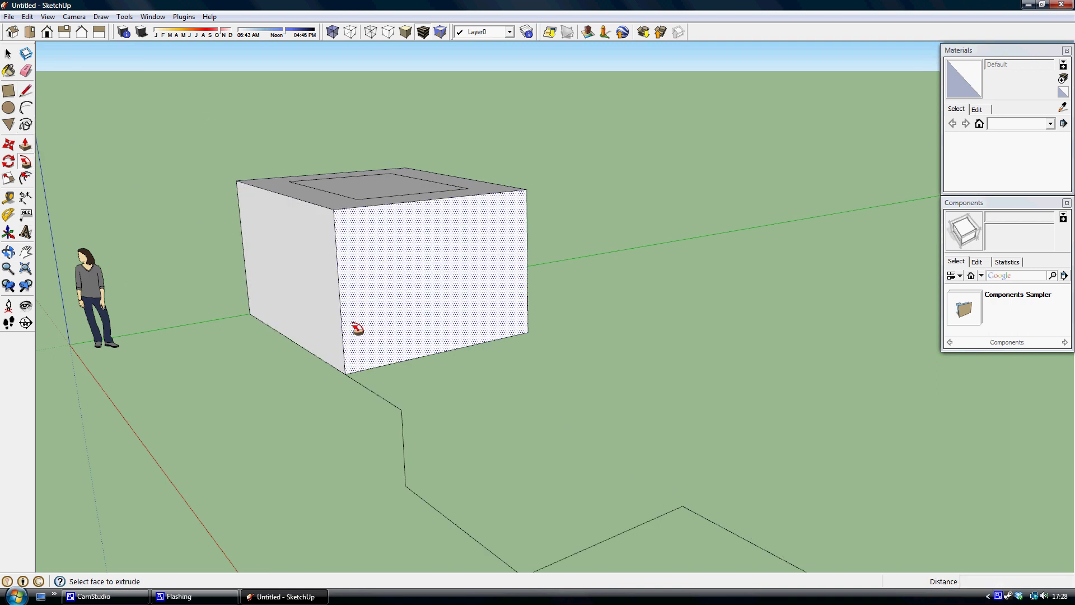
pyautogui.moveTo(356, 329); pyautogui.dragTo(510, 572)
pyautogui.keyDown('shift'); pyautogui.moveTo(533, 557); pyautogui.dragTo(495, 401, button='middle'); pyautogui.keyUp('shift')
pyautogui.moveTo(504, 438); pyautogui.dragTo(862, 468)
pyautogui.click(861, 462)
pyautogui.hotkey('ctrl', 'z')
# - Erase the inner offset rectangle from the box's top face
pyautogui.moveTo(579, 235); pyautogui.dragTo(127, 236, button='middle')
pyautogui.click(26, 145)
pyautogui.moveTo(333, 144); pyautogui.dragTo(567, 185, button='middle')
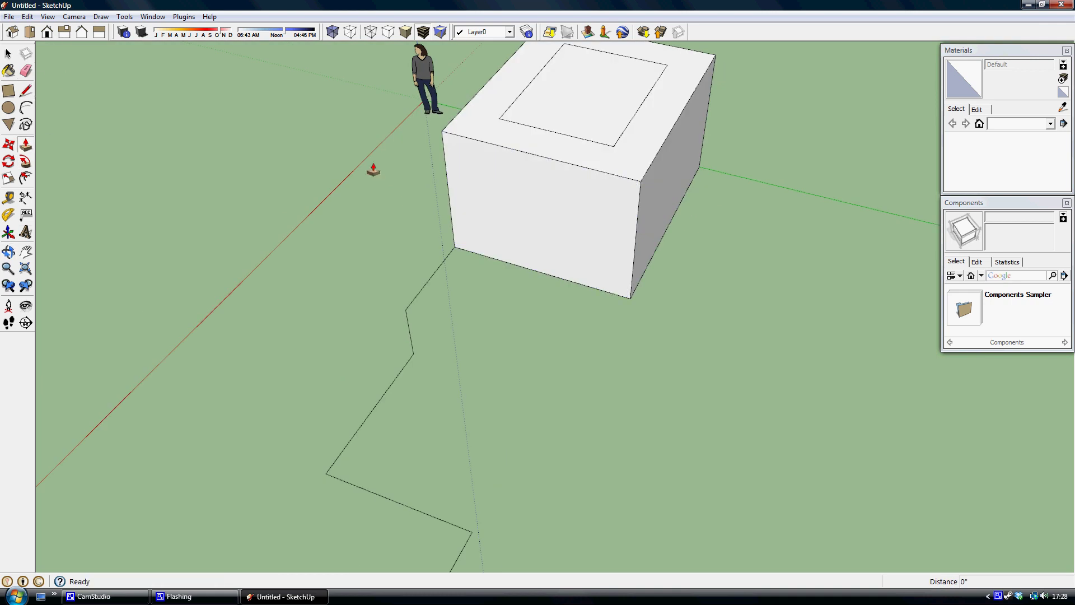
pyautogui.click(28, 70)
pyautogui.moveTo(128, 123); pyautogui.dragTo(453, 274, button='middle')
pyautogui.moveTo(443, 276); pyautogui.dragTo(445, 281)
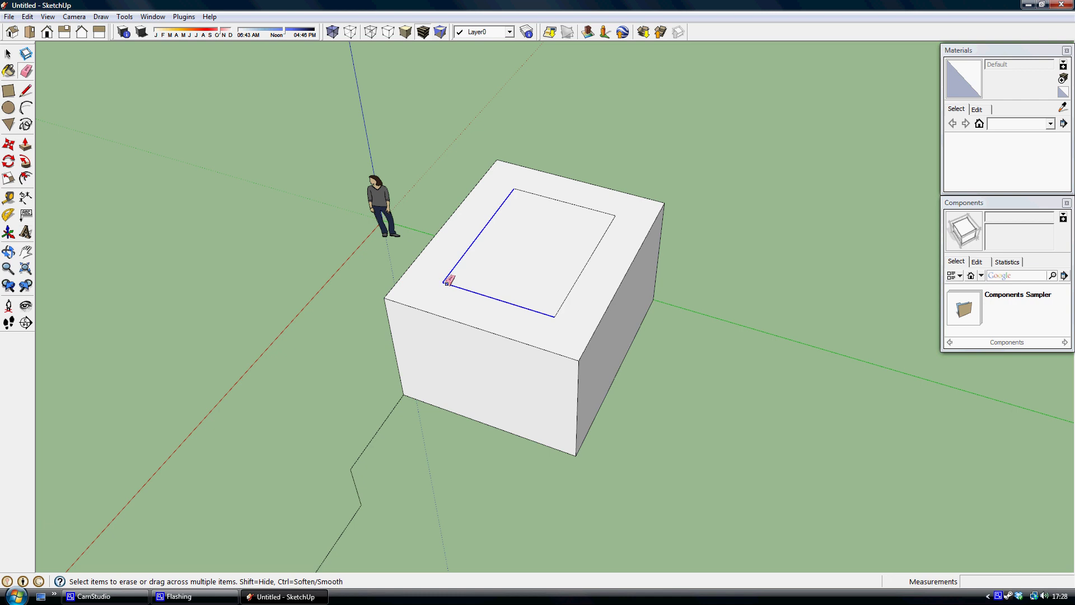
pyautogui.moveTo(545, 304)
pyautogui.mouseDown()
pyautogui.moveTo(614, 221)
pyautogui.moveTo(599, 210)
pyautogui.mouseUp()
# - Try to soften the box's nearest vertical edge with the Eraser, and undo it
pyautogui.moveTo(592, 266)
pyautogui.mouseDown(button='middle')
pyautogui.moveTo(501, 166)
pyautogui.moveTo(546, 260)
pyautogui.mouseUp(button='middle')
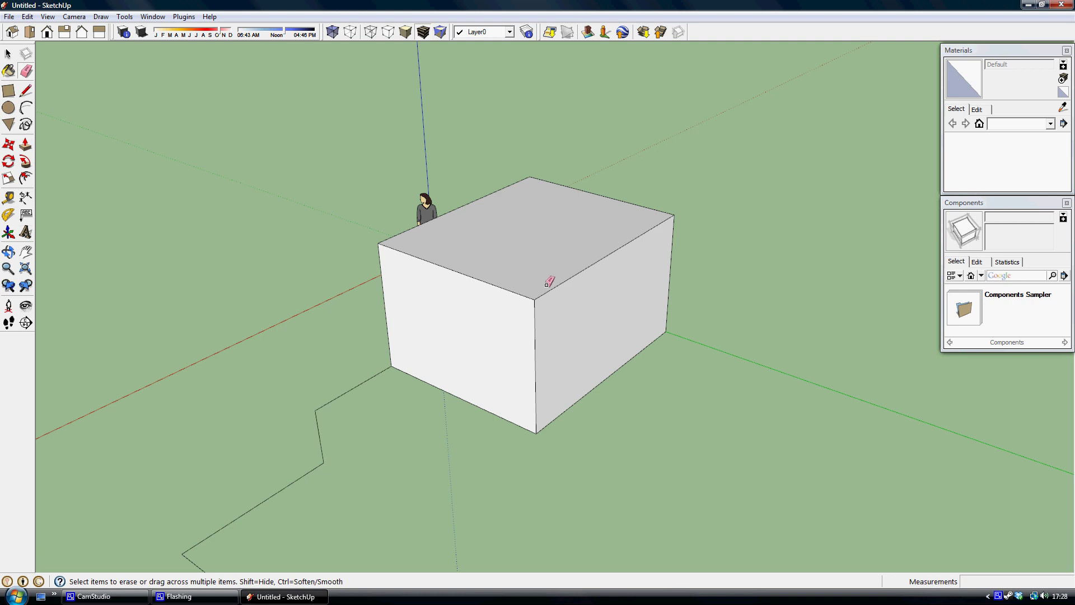
pyautogui.moveTo(535, 316)
pyautogui.keyDown('ctrl'); pyautogui.mouseDown()
pyautogui.moveTo(522, 284)
pyautogui.moveTo(546, 288)
pyautogui.moveTo(556, 349)
pyautogui.mouseUp(); pyautogui.keyUp('ctrl')
pyautogui.moveTo(557, 348)
pyautogui.mouseDown(button='middle')
pyautogui.moveTo(585, 295)
pyautogui.moveTo(259, 192)
pyautogui.moveTo(428, 305)
pyautogui.moveTo(634, 328)
pyautogui.moveTo(642, 348)
pyautogui.mouseUp(button='middle')
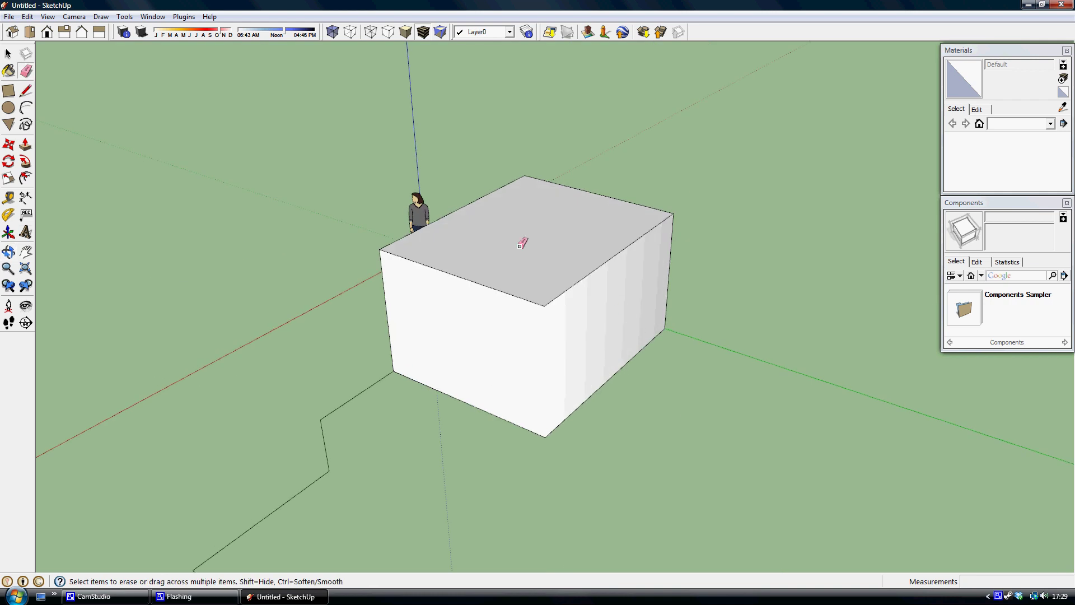
pyautogui.hotkey('ctrl', 'z')
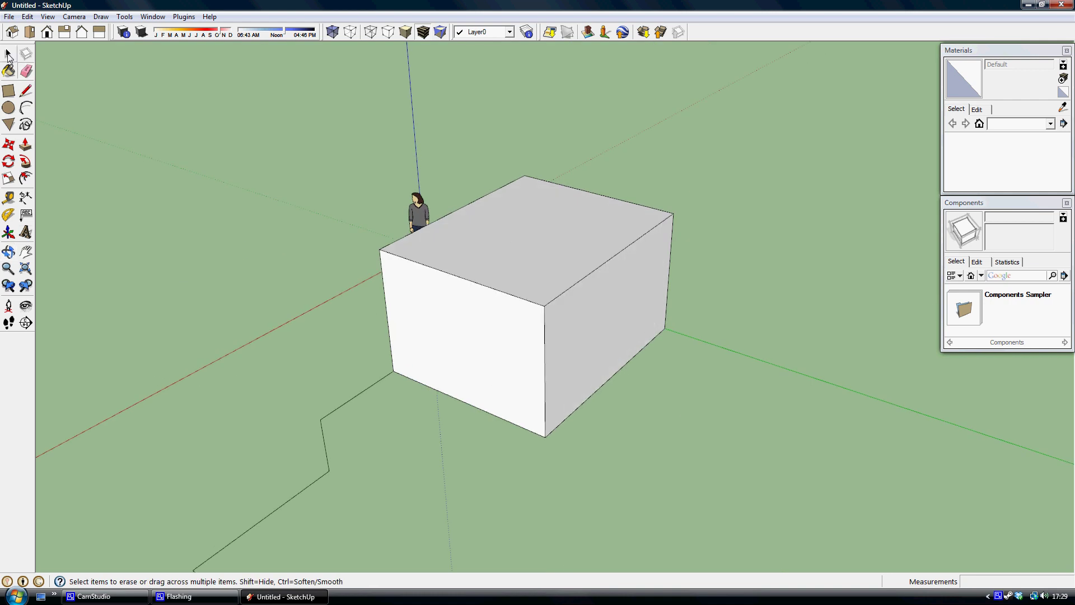
# - Push/Pull the box inward to reduce it to a narrow, low bar
pyautogui.click(25, 146)
pyautogui.moveTo(587, 360); pyautogui.dragTo(414, 312)
# - Try to extend the bar's end face along the jagged line path with Follow Me, and undo it
pyautogui.click(31, 165)
pyautogui.moveTo(168, 264); pyautogui.dragTo(593, 302, button='middle')
pyautogui.press('p')
pyautogui.moveTo(577, 276)
pyautogui.mouseDown()
pyautogui.moveTo(580, 349)
pyautogui.moveTo(629, 444)
pyautogui.moveTo(690, 496)
pyautogui.moveTo(868, 515)
pyautogui.moveTo(930, 501)
pyautogui.mouseUp()
pyautogui.click(26, 162)
pyautogui.moveTo(929, 501); pyautogui.dragTo(622, 331, button='middle')
pyautogui.hotkey('ctrl', 'z')
# - Erase the jagged lines leading away from the bar's end
pyautogui.click(26, 71)
pyautogui.moveTo(318, 258)
pyautogui.mouseDown()
pyautogui.moveTo(401, 324)
pyautogui.moveTo(539, 307)
pyautogui.moveTo(439, 302)
pyautogui.moveTo(336, 263)
pyautogui.mouseUp()
pyautogui.moveTo(313, 251); pyautogui.dragTo(297, 235)
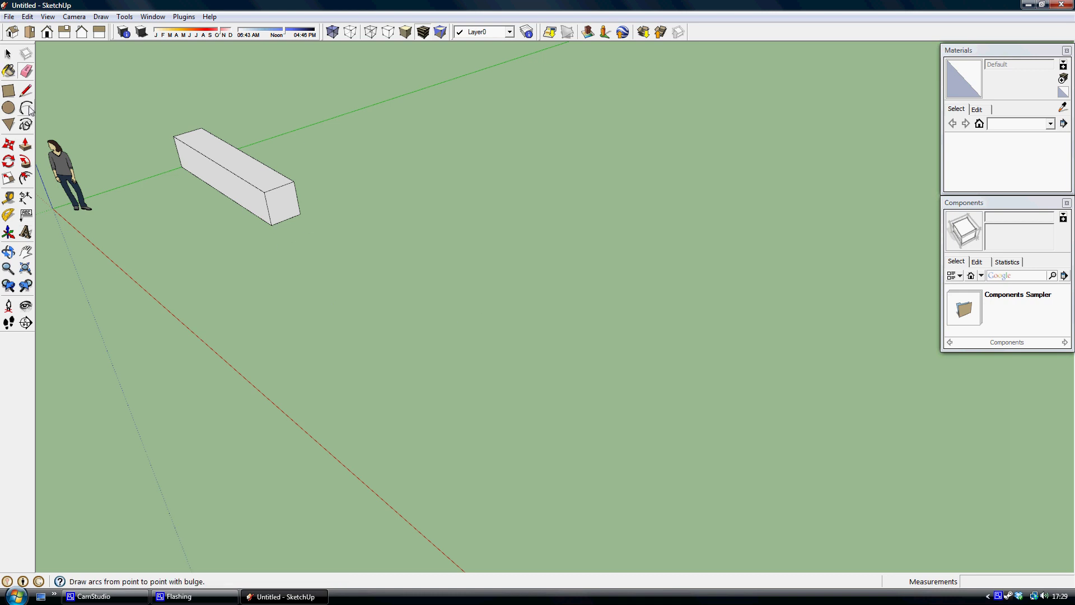
# - Draw an arc on the ground from the bottom corner of the bar's end face, with its endpoint along the red axis
pyautogui.click(26, 109)
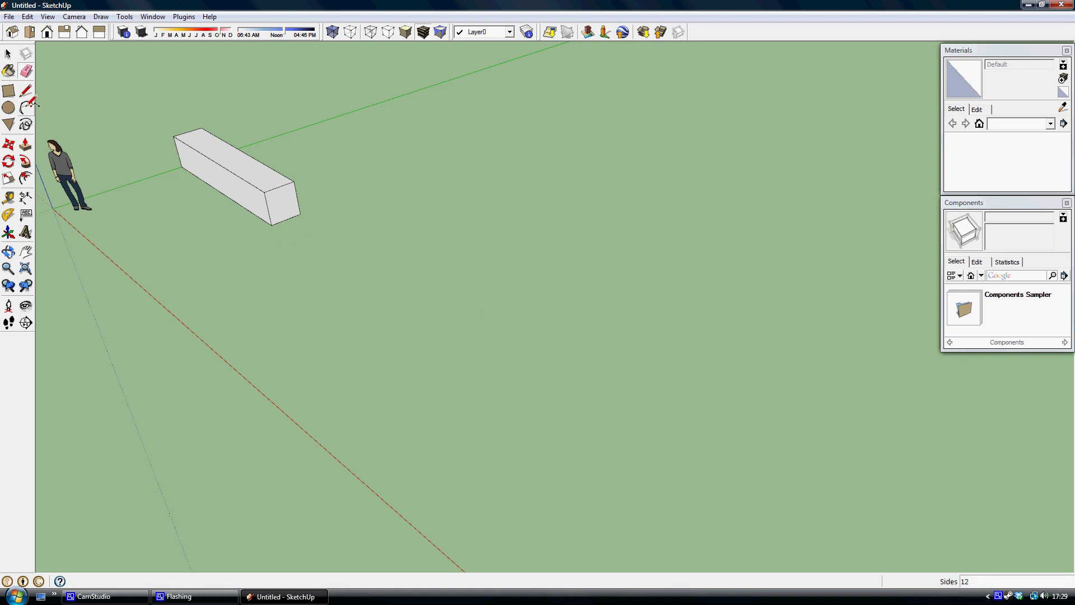
pyautogui.click(301, 214)
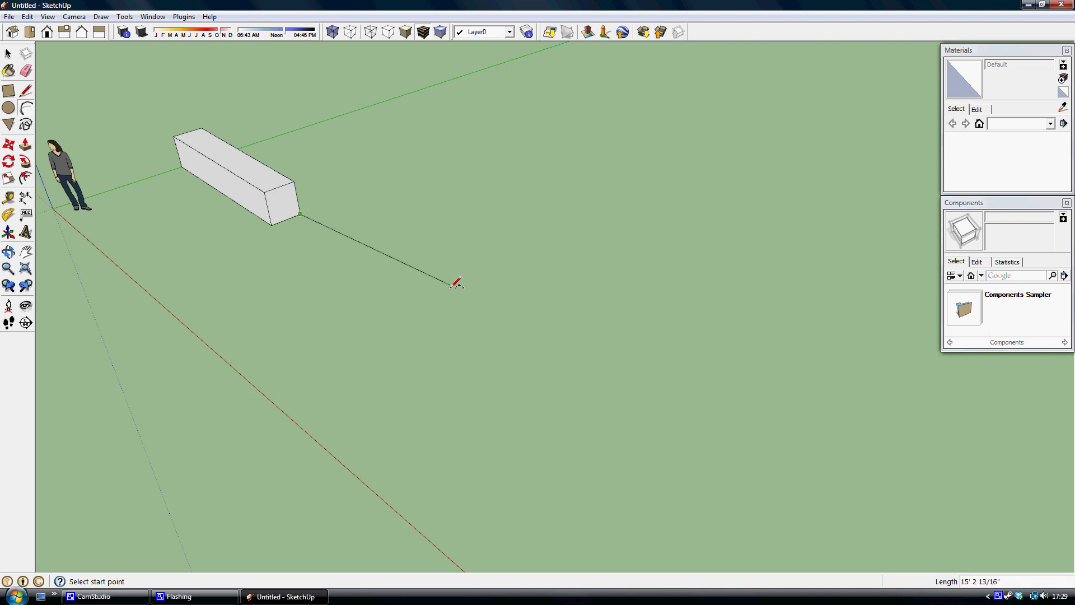
pyautogui.click(467, 315)
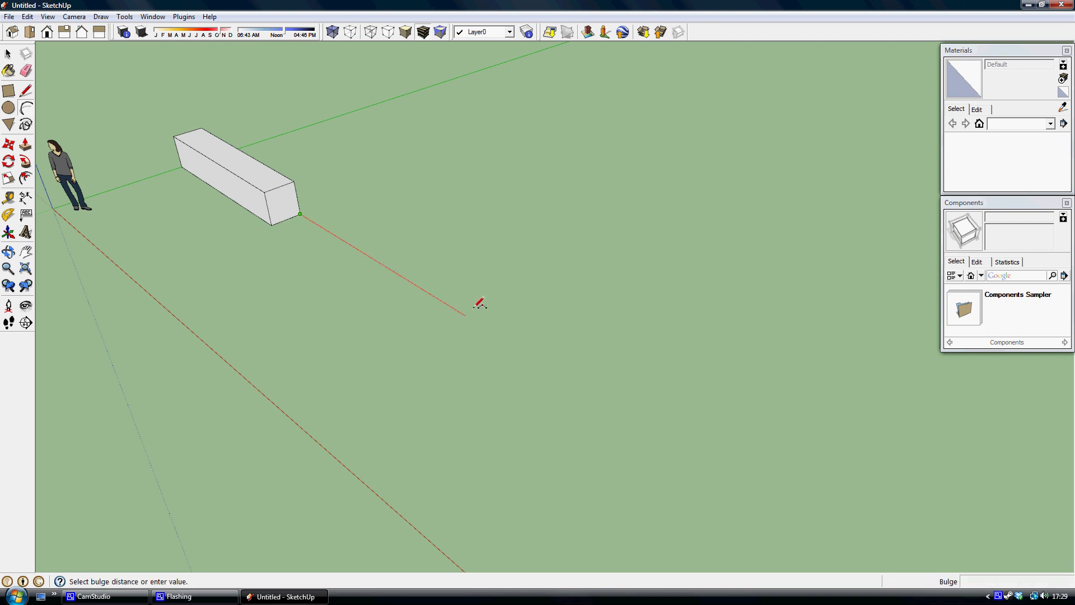
pyautogui.click(508, 269)
# - Try to sweep the bar's end face along the arc with Follow Me, and undo it
pyautogui.click(26, 161)
pyautogui.moveTo(275, 211); pyautogui.dragTo(451, 329)
pyautogui.moveTo(90, 188); pyautogui.dragTo(295, 206, button='middle')
pyautogui.scroll(5, 358, 206)
pyautogui.scroll(3, 364, 205)
pyautogui.hotkey('ctrl', 'z')
pyautogui.scroll(-3, 411, 227)
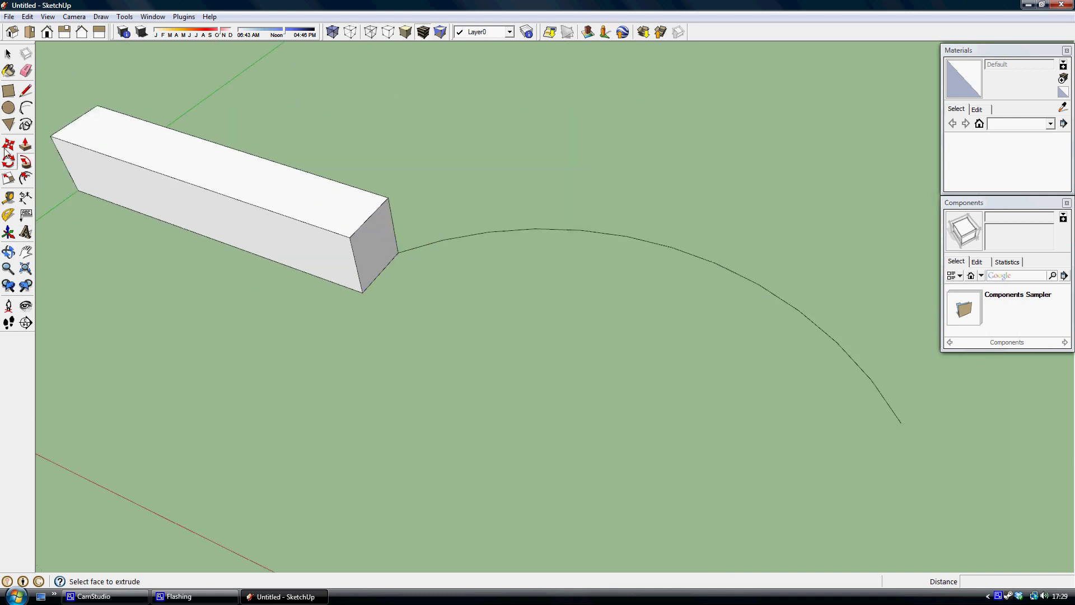
# - Delete the arc attached to the bar's end corner
pyautogui.press('m')
pyautogui.click(7, 55)
pyautogui.click(449, 240)
pyautogui.press('Delete')
# - Draw a short straight line from the bar's end bottom corner, continuing the bar's lengthwise direction
pyautogui.press('l')
pyautogui.click(399, 252)
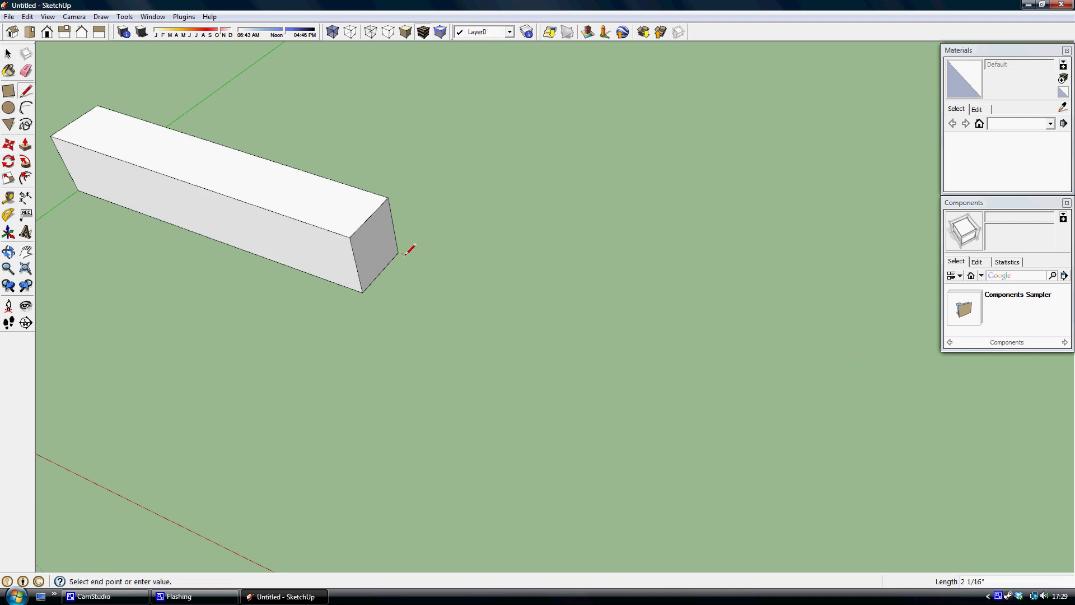
pyautogui.click(449, 270)
pyautogui.press('a')
pyautogui.click(450, 270)
pyautogui.scroll(-2, 675, 301)
pyautogui.click(801, 369)
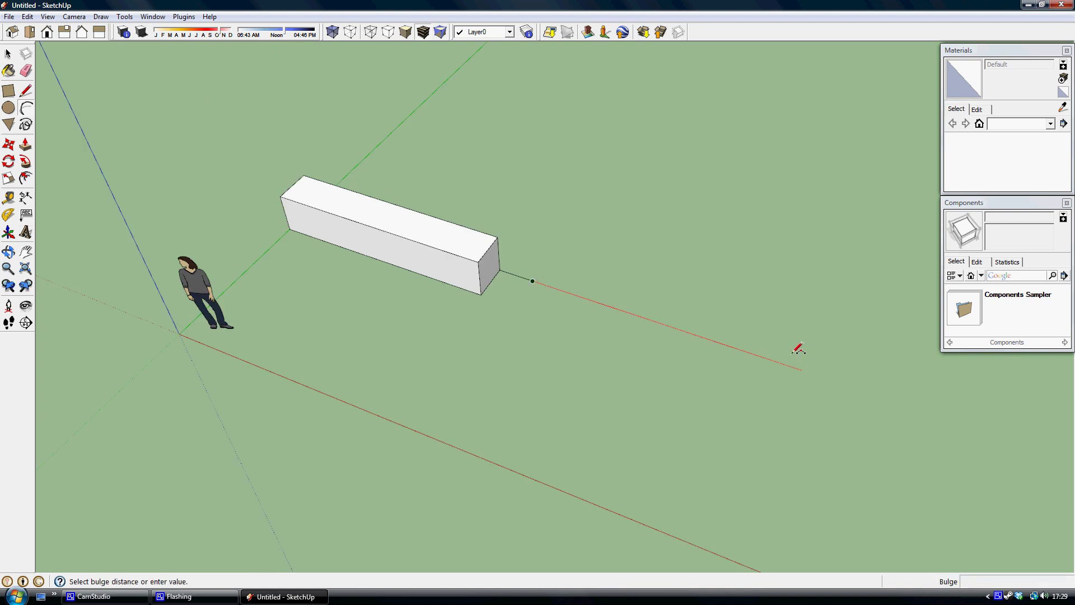
pyautogui.press('Escape')
# - Draw an arc tangent to the end of the short line, curving toward the red axis with a bulge of about 1' 10"
pyautogui.click(539, 279)
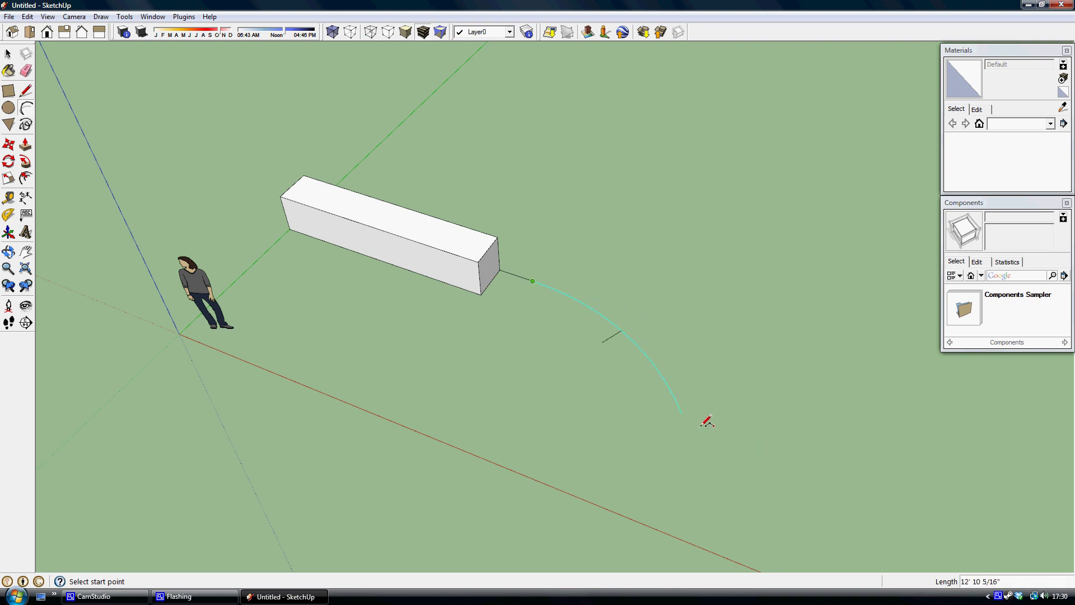
pyautogui.click(751, 464)
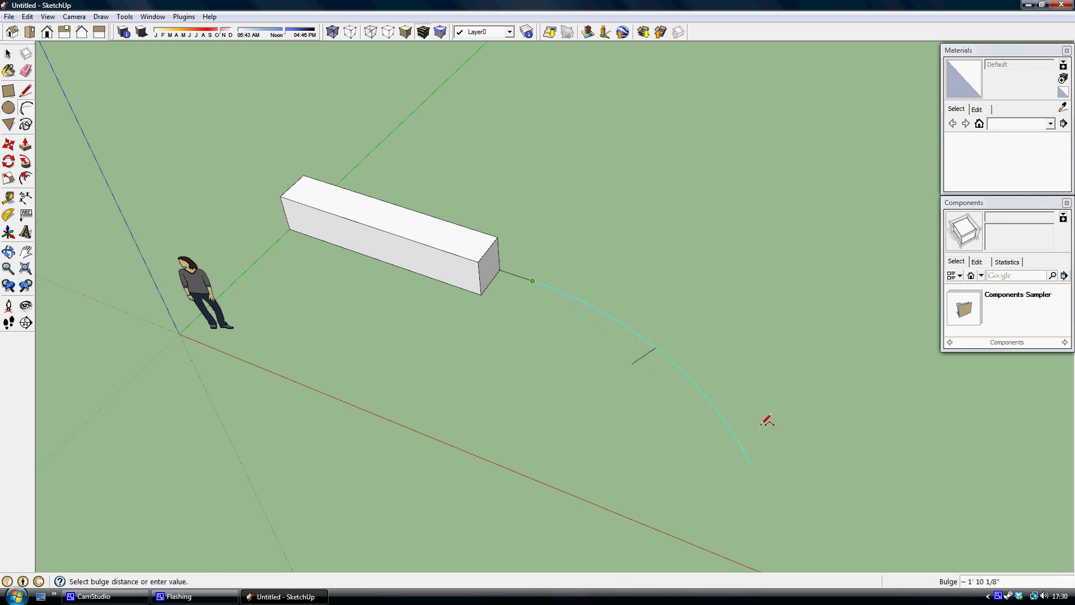
pyautogui.click(757, 415)
# - Sweep the bar's end face along the short line and the tangent arc with Follow Me
pyautogui.click(27, 161)
pyautogui.moveTo(487, 271); pyautogui.dragTo(755, 476)
pyautogui.moveTo(552, 268); pyautogui.dragTo(751, 243, button='middle')
# - Reverse the inside-out faces of the curved section, and clear the selection
pyautogui.click(8, 52)
pyautogui.moveTo(313, 101); pyautogui.dragTo(556, 370, button='middle')
pyautogui.scroll(2, 565, 360)
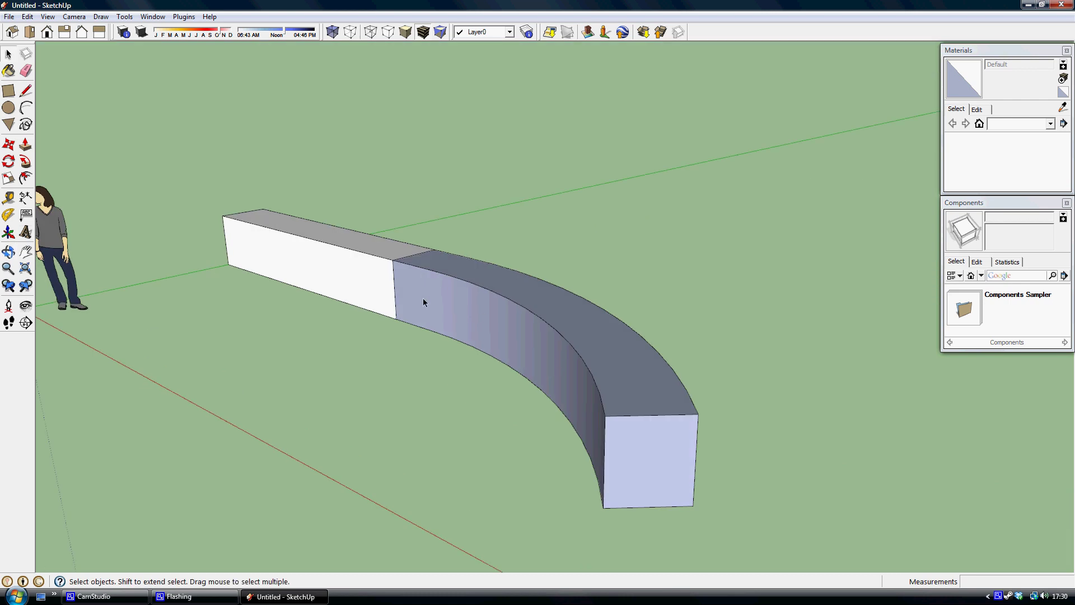
pyautogui.click(489, 321)
pyautogui.moveTo(713, 444); pyautogui.dragTo(608, 305, button='middle')
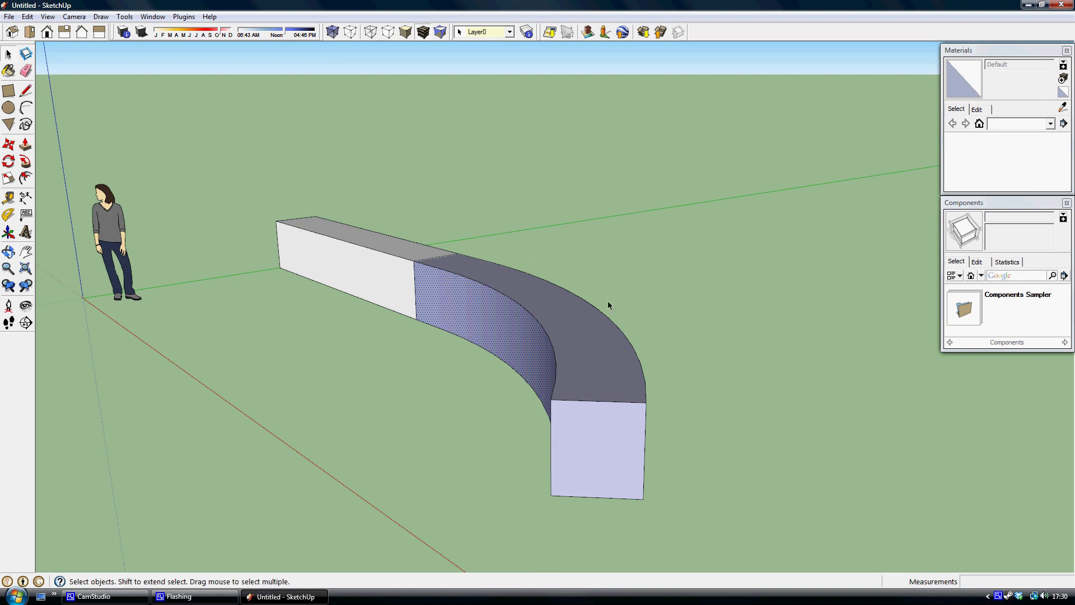
pyautogui.moveTo(590, 439); pyautogui.dragTo(429, 323, button='middle')
pyautogui.keyDown('ctrl'); pyautogui.click(430, 323); pyautogui.keyUp('ctrl')
pyautogui.moveTo(361, 383); pyautogui.dragTo(603, 362, button='middle')
pyautogui.keyDown('ctrl'); pyautogui.click(489, 221); pyautogui.keyUp('ctrl')
pyautogui.rightClick(625, 320)
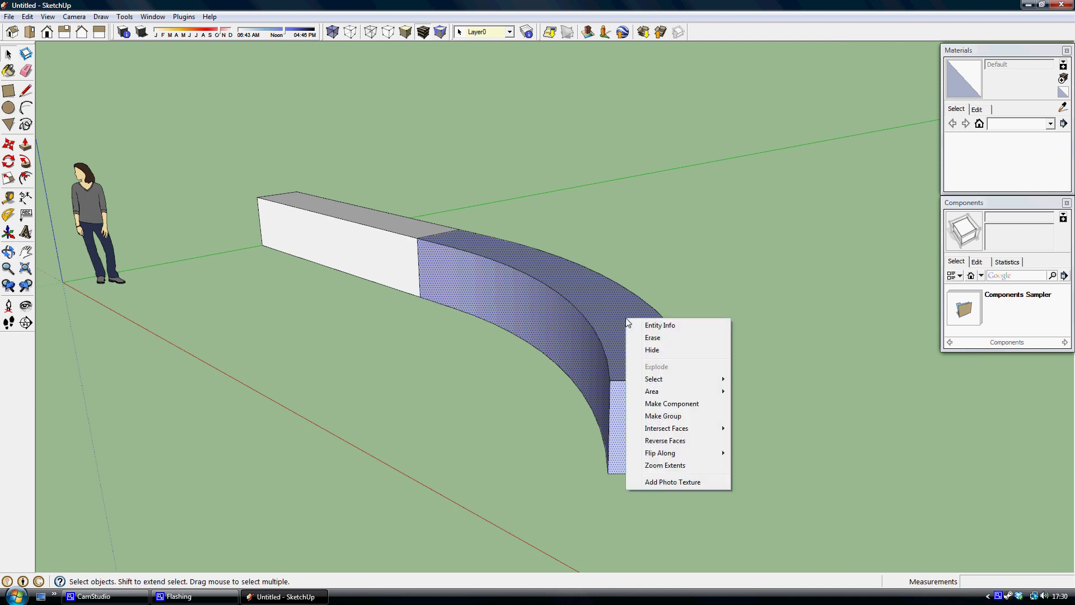
pyautogui.click(660, 440)
pyautogui.click(316, 285)
# - Choose the Metal_Aluminum_Anodized material from the Metal collection for the Paint Bucket
pyautogui.moveTo(317, 284); pyautogui.dragTo(207, 166, button='middle')
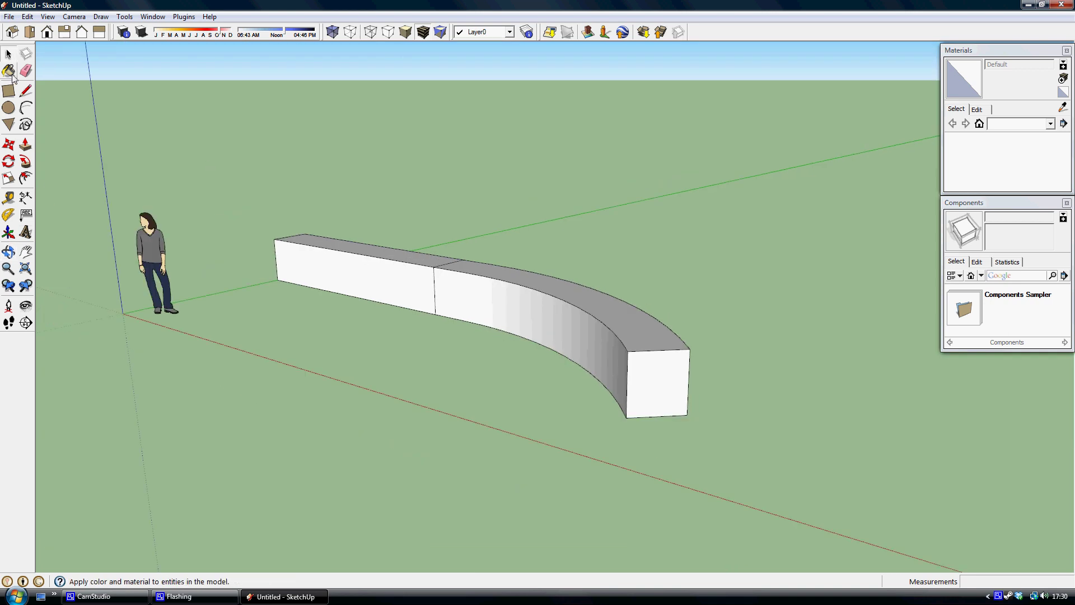
pyautogui.click(10, 72)
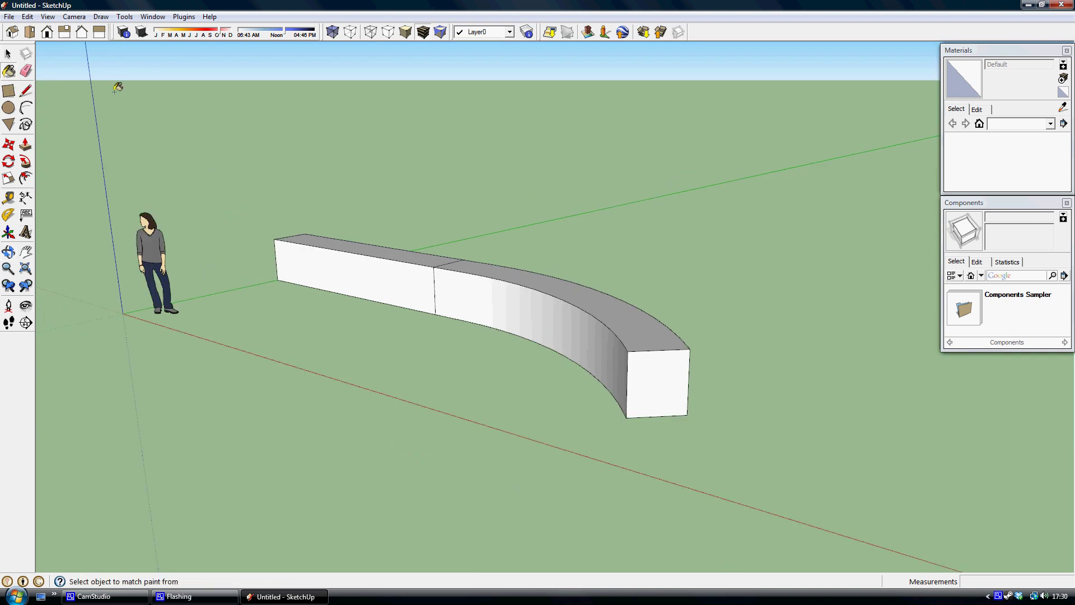
pyautogui.click(991, 51)
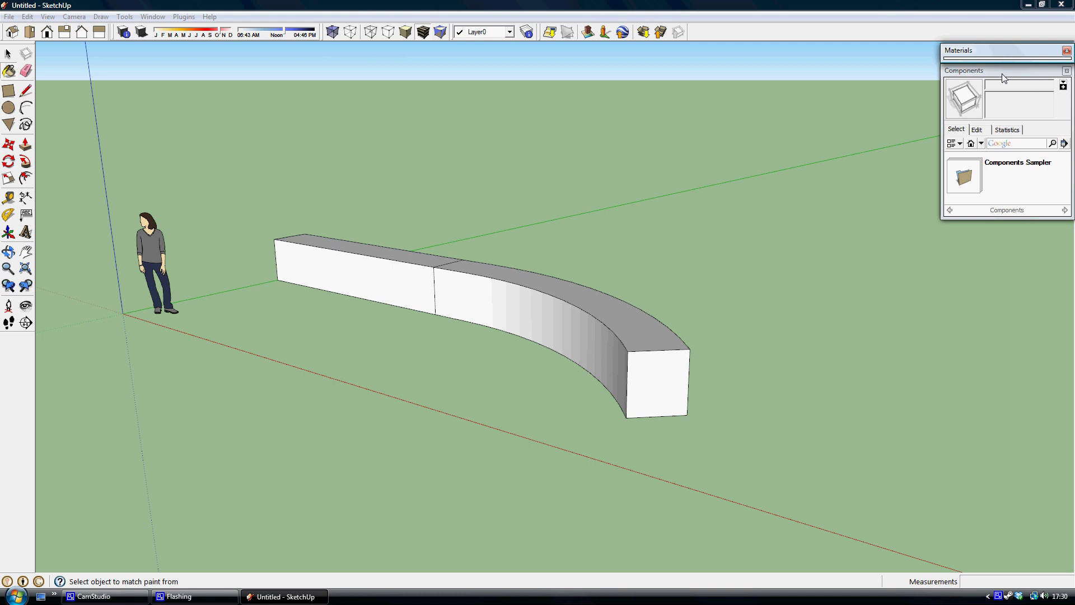
pyautogui.click(990, 52)
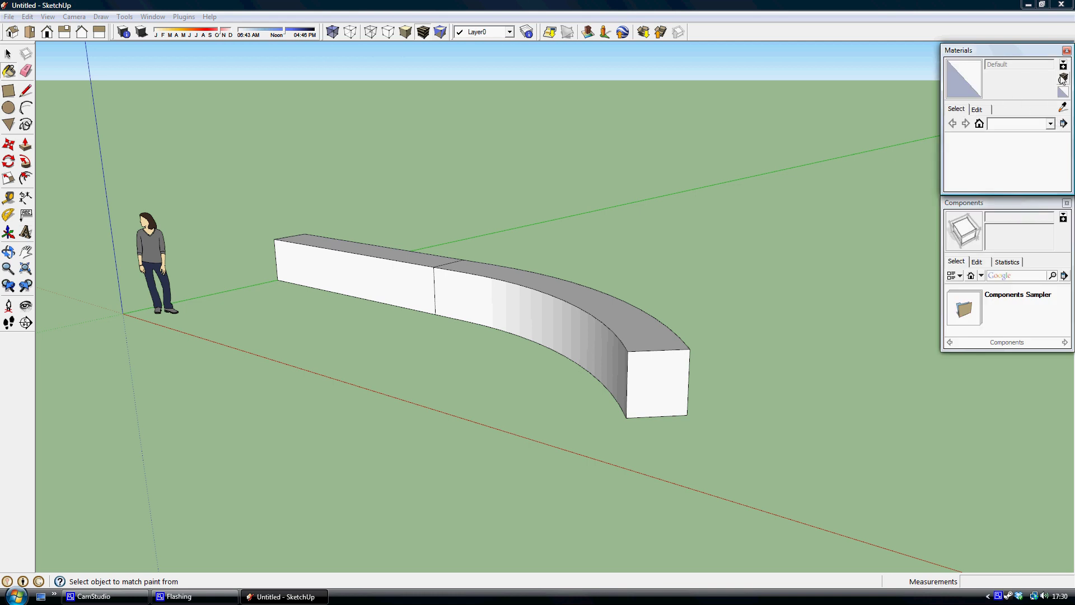
pyautogui.click(978, 124)
pyautogui.click(1019, 126)
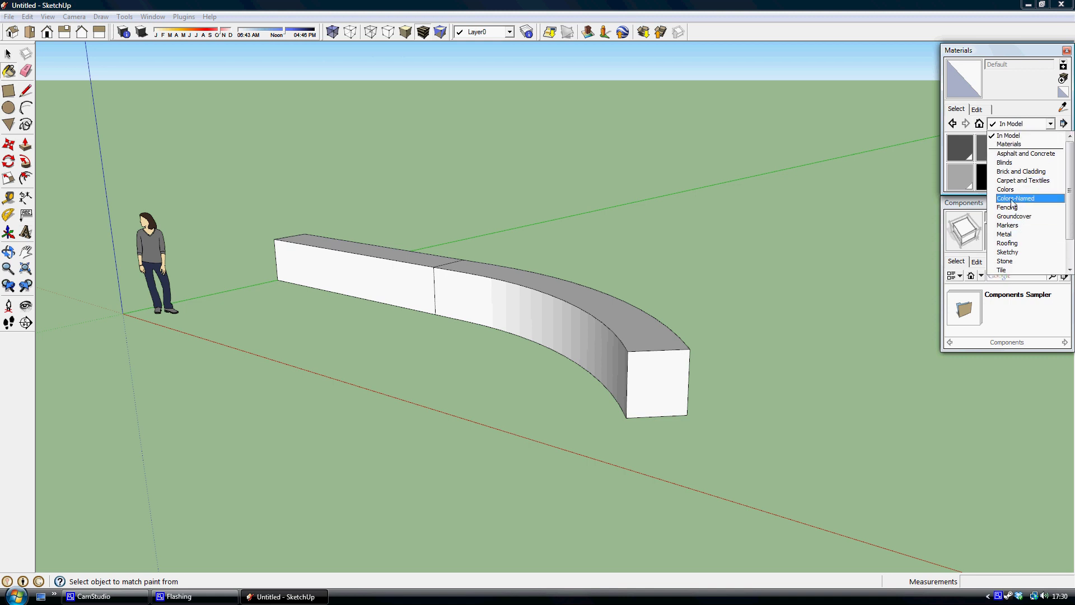
pyautogui.click(1005, 234)
pyautogui.click(961, 149)
# - Paint the faces of the straight and curved sections with the anodized aluminum material
pyautogui.click(404, 281)
pyautogui.click(521, 289)
pyautogui.click(638, 335)
pyautogui.click(657, 393)
pyautogui.moveTo(571, 305); pyautogui.dragTo(536, 233, button='middle')
pyautogui.click(449, 212)
pyautogui.click(536, 345)
pyautogui.click(472, 397)
pyautogui.moveTo(749, 299); pyautogui.dragTo(212, 383, button='middle')
pyautogui.click(403, 315)
pyautogui.moveTo(813, 305); pyautogui.dragTo(192, 396, button='middle')
pyautogui.click(569, 481)
# - Set the aluminum material's texture size to 10' by 10'
pyautogui.moveTo(569, 480); pyautogui.dragTo(328, 392, button='middle')
pyautogui.scroll(5, 328, 391)
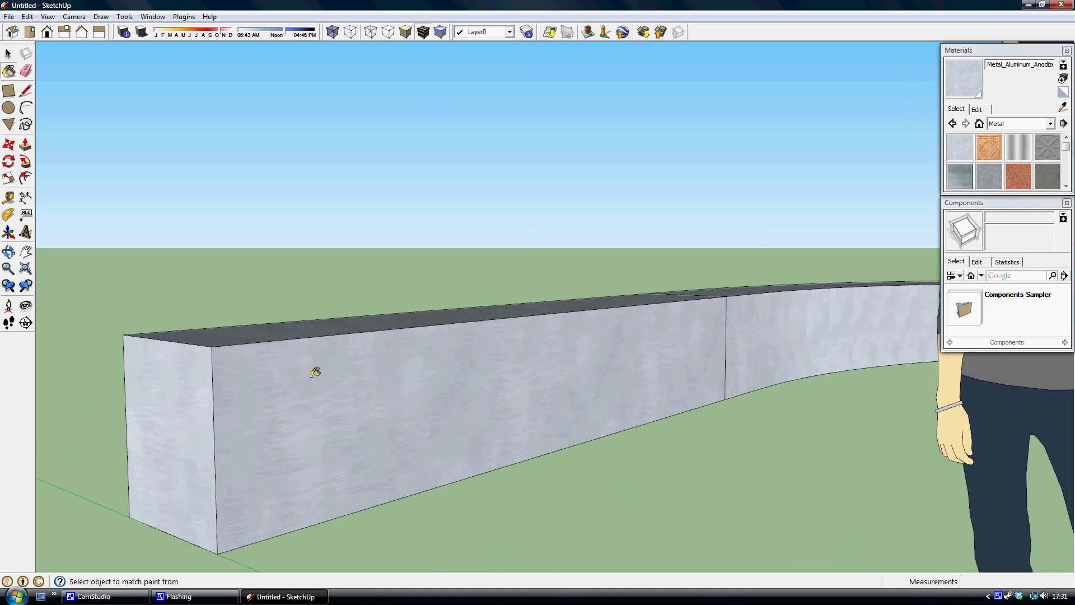
pyautogui.click(978, 109)
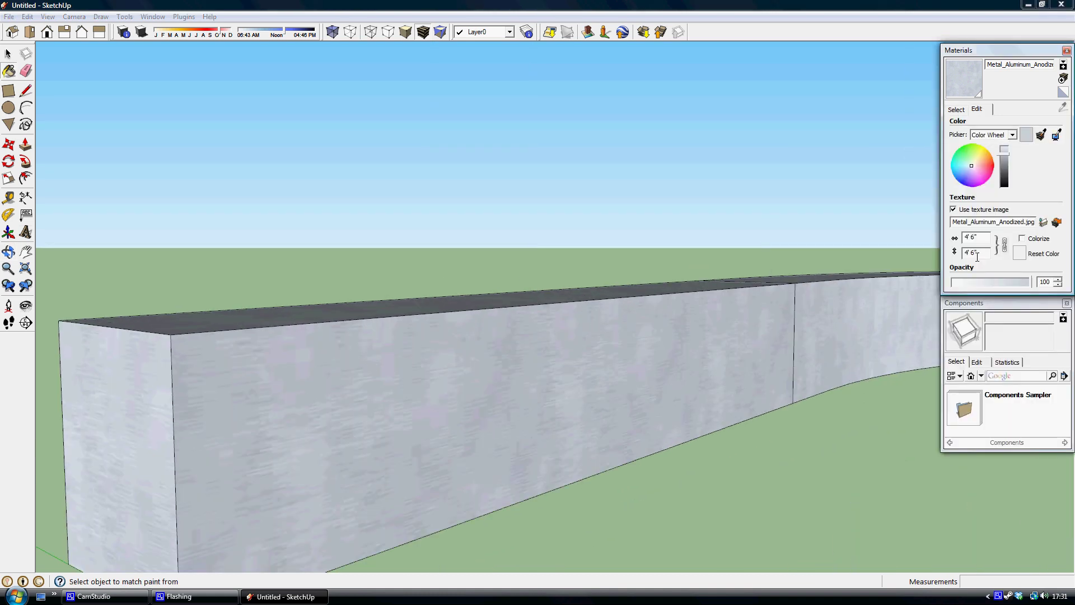
pyautogui.write("10'")
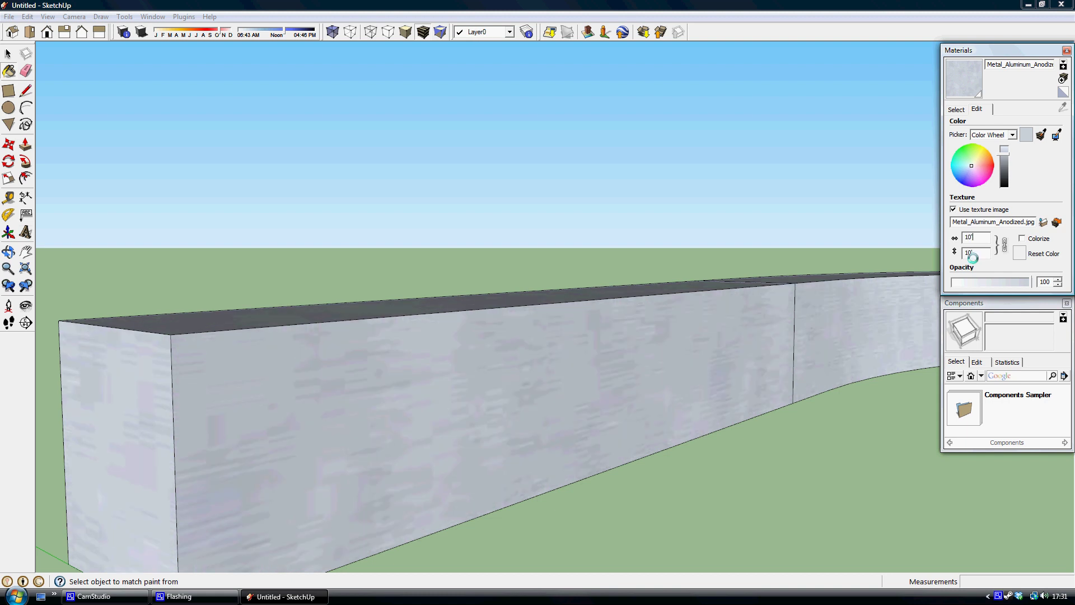
# - Set the aluminum material's texture size to 1' by 1'
pyautogui.press('BackSpace')
pyautogui.press('BackSpace')
pyautogui.write("'")
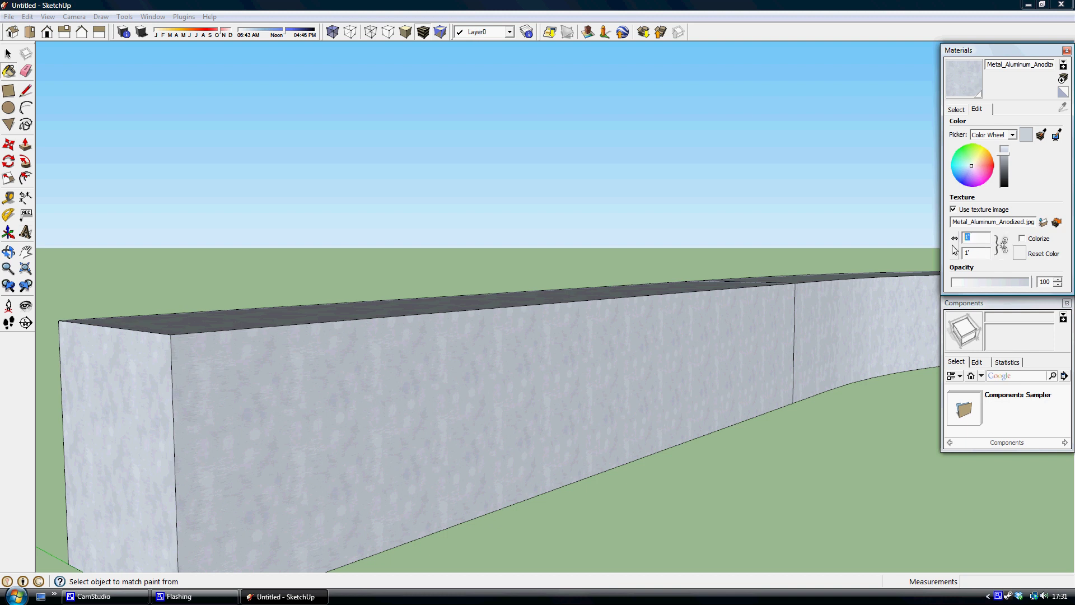
# - Stretch the aluminum texture by setting only its width to 50', with the aspect ratio unlocked
pyautogui.write('50')
pyautogui.press('Return')
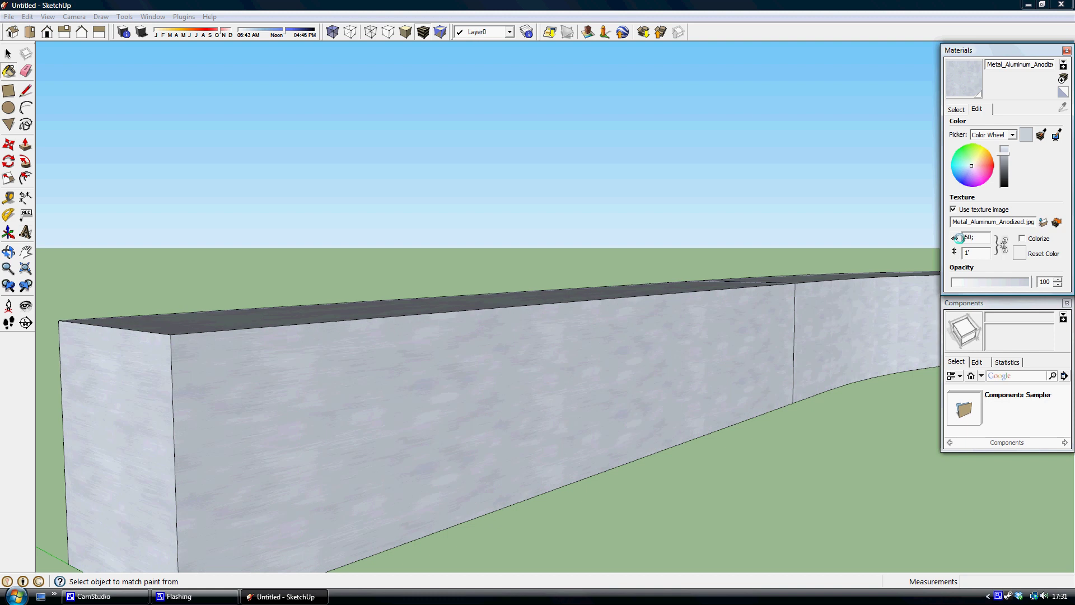
pyautogui.write("'")
pyautogui.press('Return')
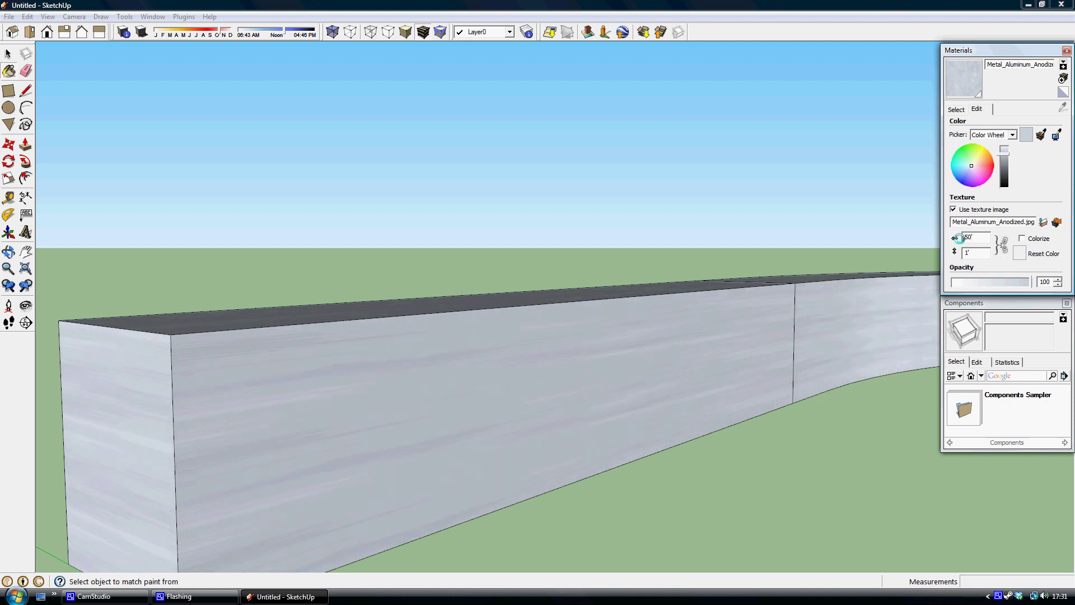
# - Restore the aluminum texture's width to 1' and lock its aspect ratio again
pyautogui.press('BackSpace')
pyautogui.press('BackSpace')
pyautogui.press('BackSpace')
pyautogui.click(1007, 246)
pyautogui.click(1040, 200)
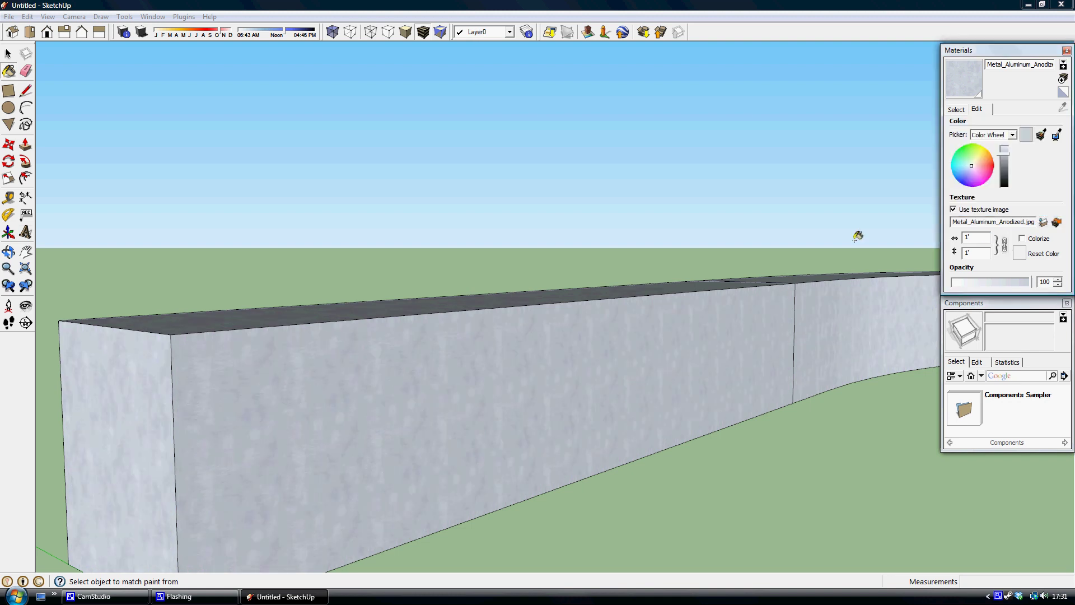
# - Draw a line across the front face of the bar's straight section, splitting the face in two
pyautogui.click(9, 54)
pyautogui.moveTo(588, 308); pyautogui.dragTo(465, 394, button='middle')
pyautogui.scroll(-5, 482, 380)
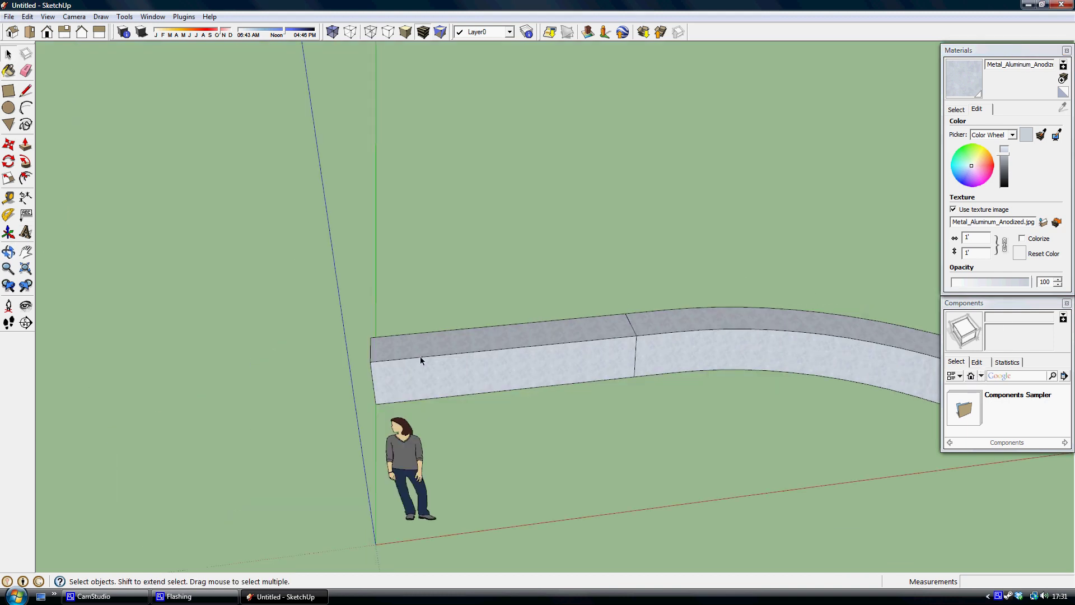
pyautogui.moveTo(421, 359); pyautogui.dragTo(379, 300, button='middle')
pyautogui.press('l')
pyautogui.scroll(5, 278, 352)
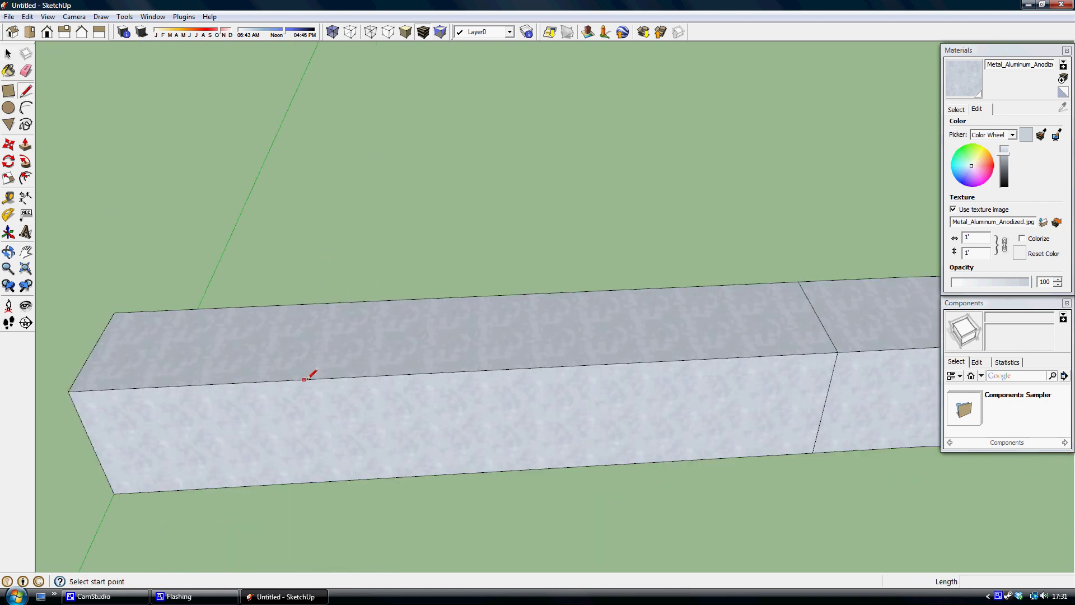
pyautogui.click(267, 381)
pyautogui.click(294, 482)
# - Try Push/Pull on both parts of the split front face, then undo the extrusions and the dividing line
pyautogui.click(25, 144)
pyautogui.moveTo(255, 431)
pyautogui.mouseDown()
pyautogui.moveTo(228, 562)
pyautogui.moveTo(247, 448)
pyautogui.mouseUp()
pyautogui.hotkey('ctrl', 'z')
pyautogui.moveTo(389, 412); pyautogui.dragTo(385, 480)
pyautogui.hotkey('ctrl', 'z')
pyautogui.hotkey('ctrl', 'z')
pyautogui.click(8, 54)
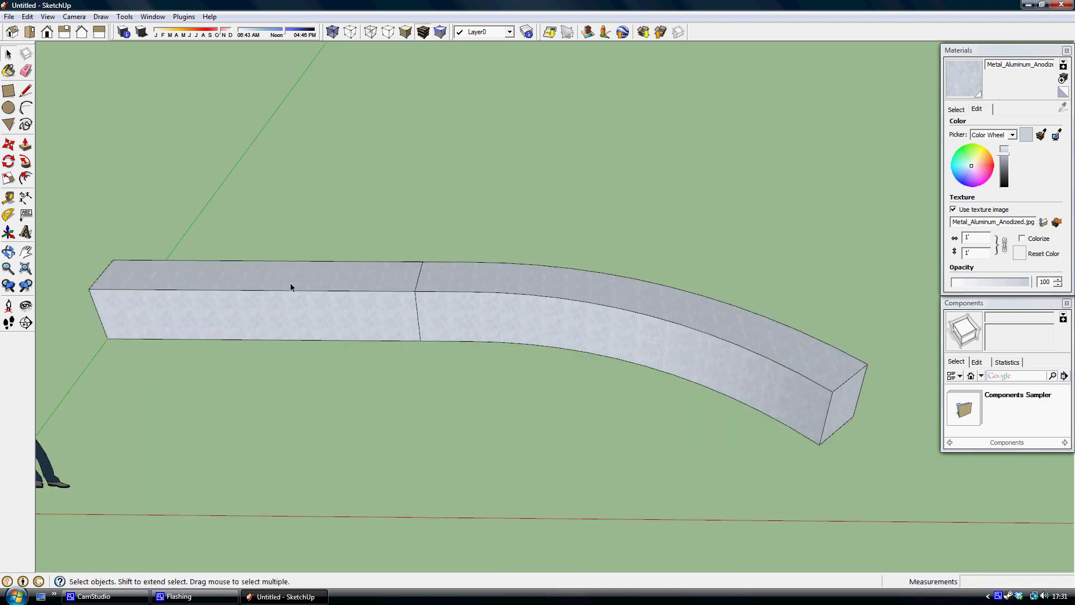
# - Select the entire curved bar and make it a component named "cube"
pyautogui.scroll(-5, 290, 283)
pyautogui.moveTo(168, 221); pyautogui.dragTo(656, 408)
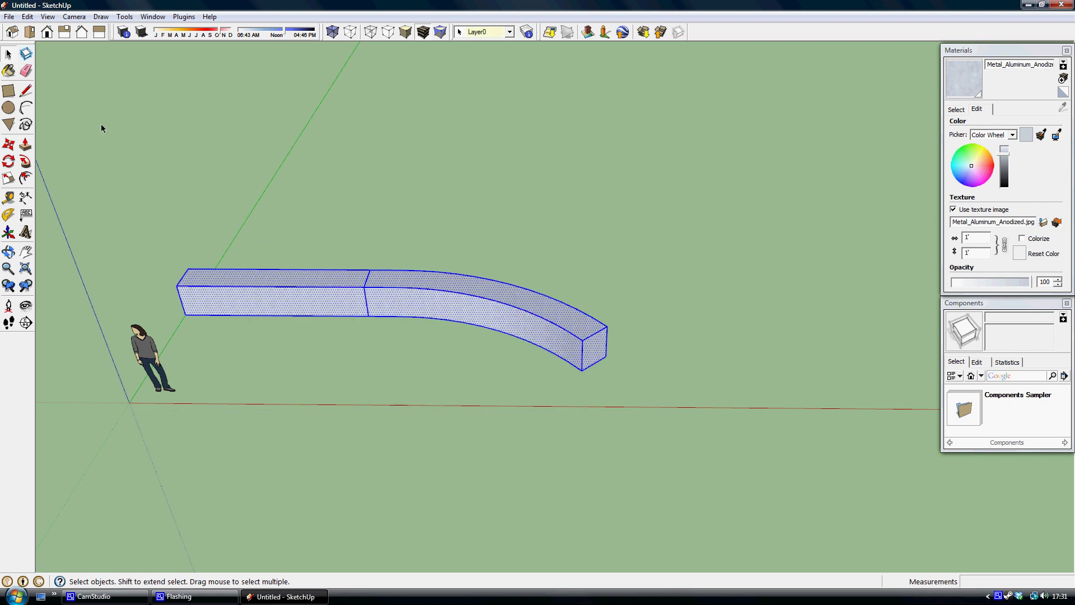
pyautogui.moveTo(565, 362); pyautogui.dragTo(566, 294, button='middle')
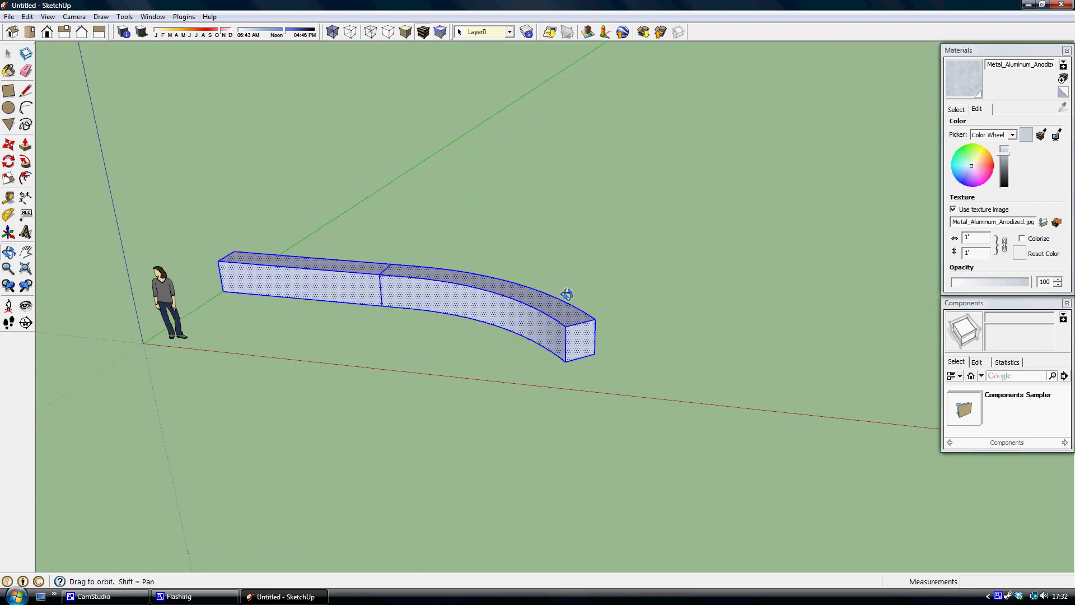
pyautogui.click(26, 53)
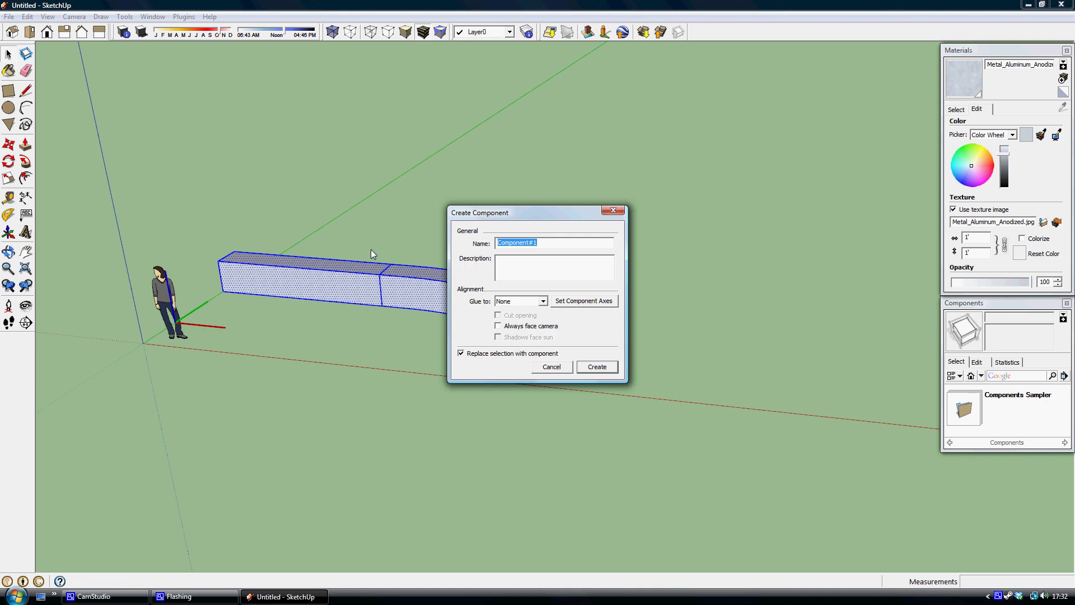
pyautogui.write('tu')
pyautogui.write('cube')
pyautogui.click(603, 367)
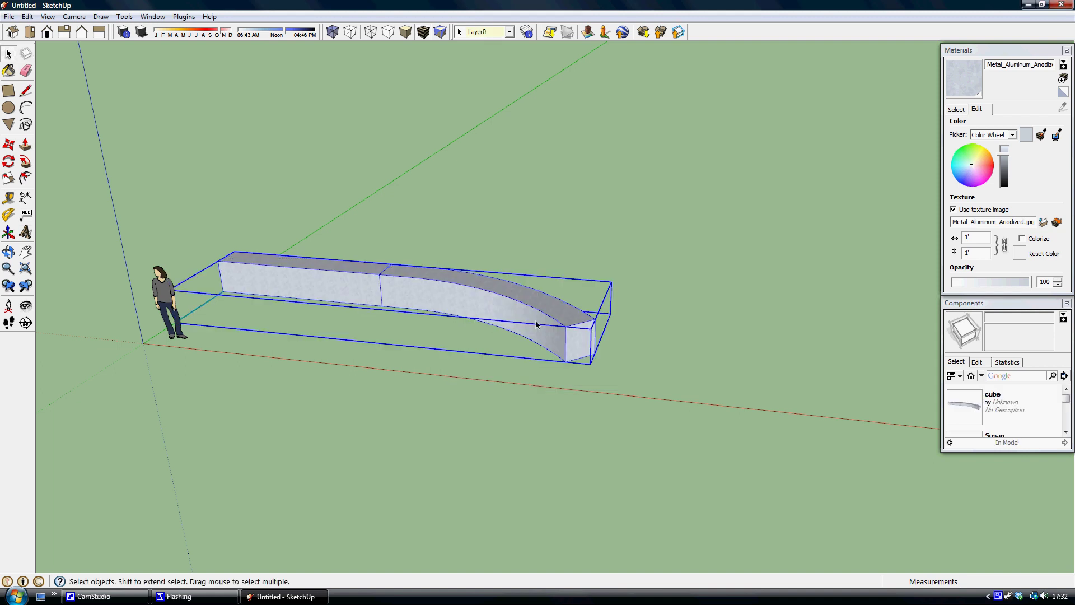
# - Draw a vertical line across the front of the bar's straight section from outside the component
pyautogui.moveTo(358, 241); pyautogui.dragTo(457, 343, button='middle')
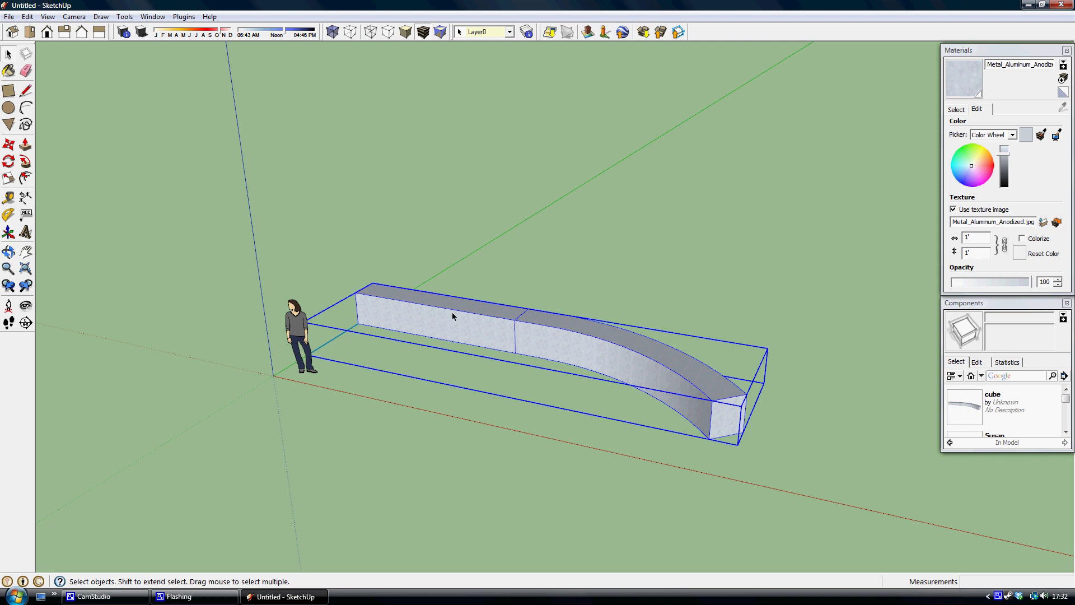
pyautogui.doubleClick(453, 316)
pyautogui.click(346, 227)
pyautogui.press('l')
pyautogui.scroll(5, 427, 329)
pyautogui.moveTo(427, 328); pyautogui.dragTo(348, 450, button='middle')
pyautogui.click(340, 460)
pyautogui.click(335, 367)
pyautogui.click(25, 144)
# - Open the bar component to check its front face, close it, and delete the loose vertical line
pyautogui.click(8, 53)
pyautogui.doubleClick(267, 364)
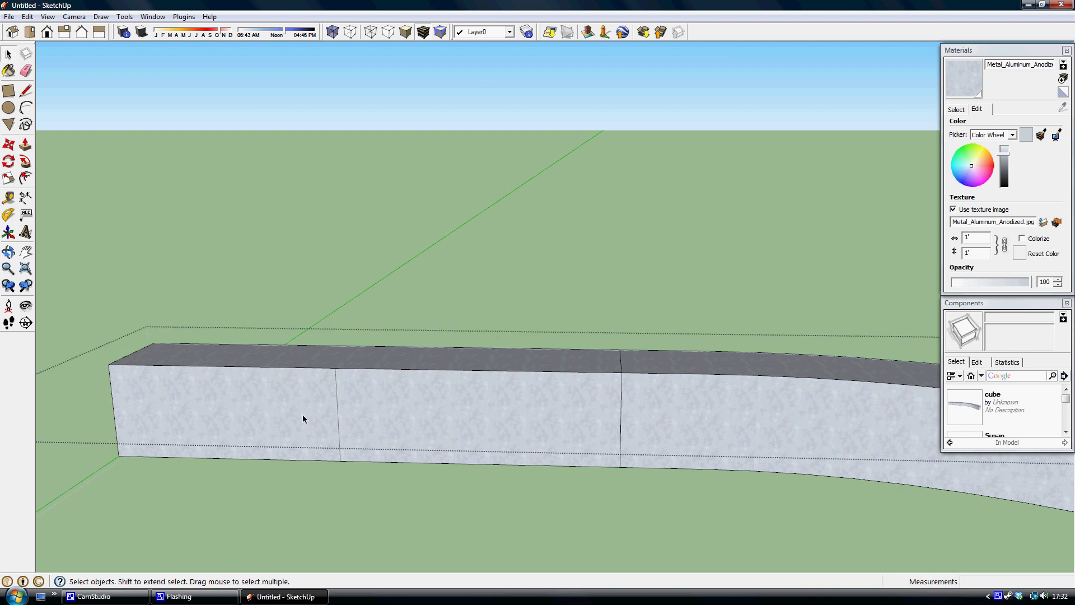
pyautogui.click(228, 426)
pyautogui.click(476, 221)
pyautogui.tripleClick(337, 409)
pyautogui.click(337, 405)
pyautogui.press('Delete')
pyautogui.scroll(-5, 442, 325)
pyautogui.keyDown('shift'); pyautogui.moveTo(517, 381); pyautogui.dragTo(422, 401, button='middle'); pyautogui.keyUp('shift')
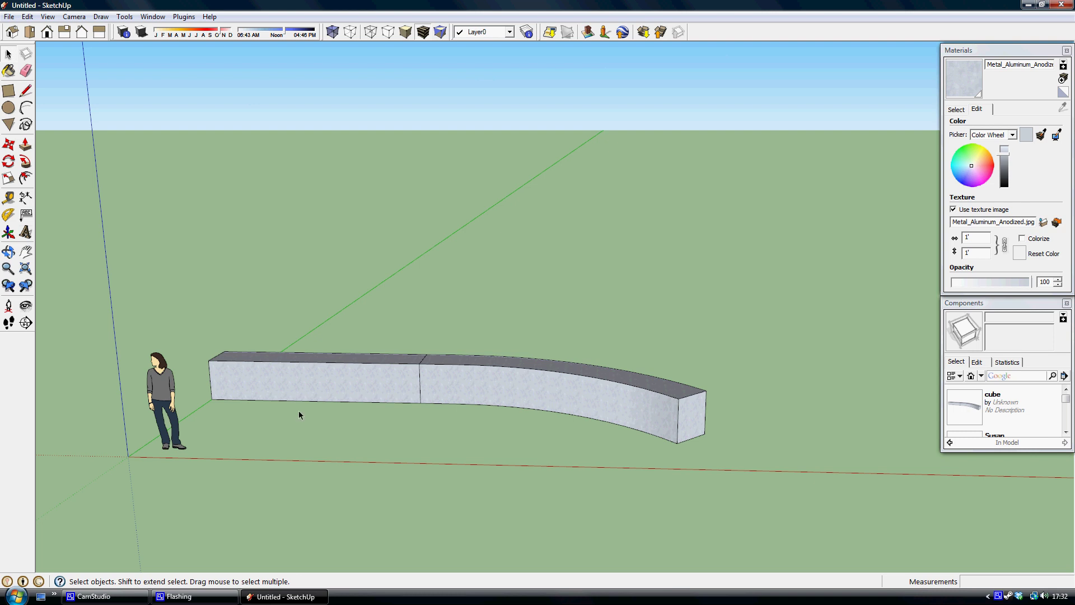
# - Select the curved bar component and delete it from the model
pyautogui.scroll(3, 328, 402)
pyautogui.scroll(3, 291, 390)
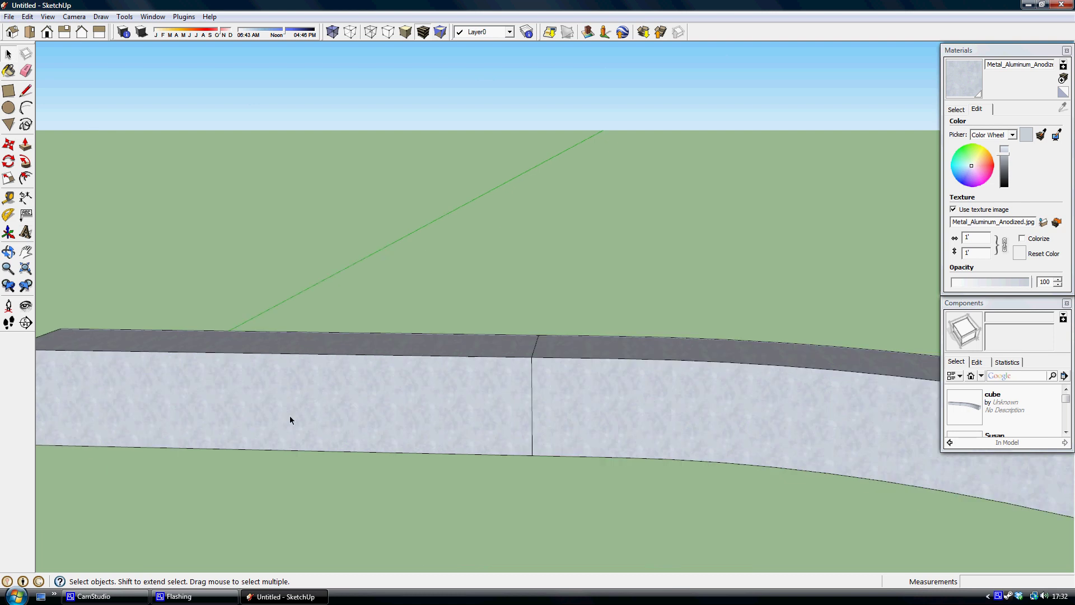
pyautogui.scroll(-2, 236, 400)
pyautogui.scroll(-4, 588, 380)
pyautogui.moveTo(589, 380); pyautogui.dragTo(554, 399, button='middle')
pyautogui.keyDown('shift'); pyautogui.moveTo(506, 305); pyautogui.dragTo(342, 358, button='middle'); pyautogui.keyUp('shift')
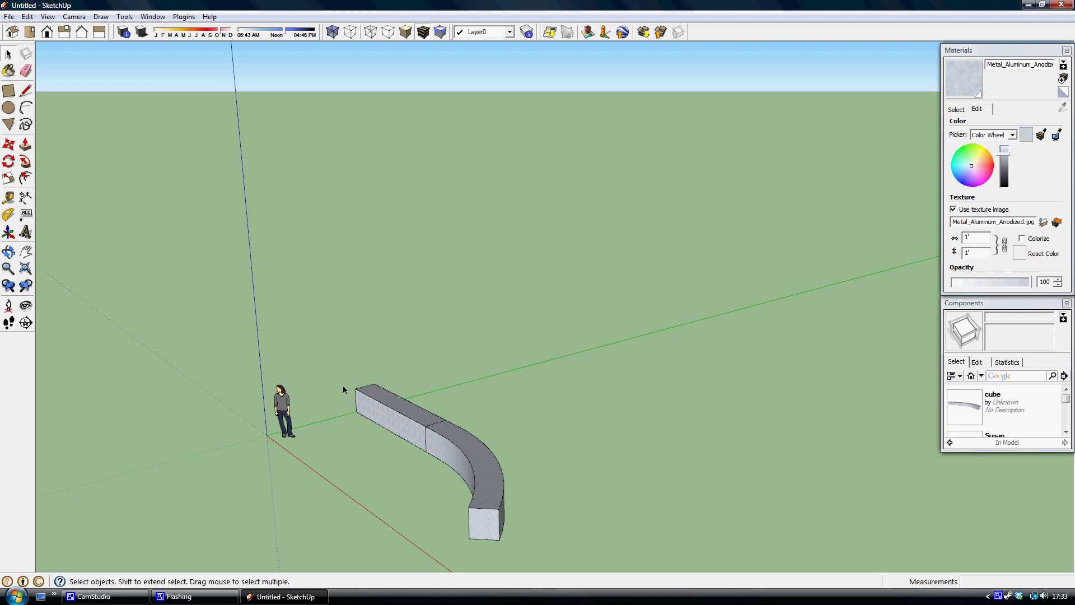
pyautogui.moveTo(335, 334); pyautogui.dragTo(594, 547)
pyautogui.moveTo(594, 544); pyautogui.dragTo(487, 362, button='middle')
pyautogui.scroll(-1, 488, 362)
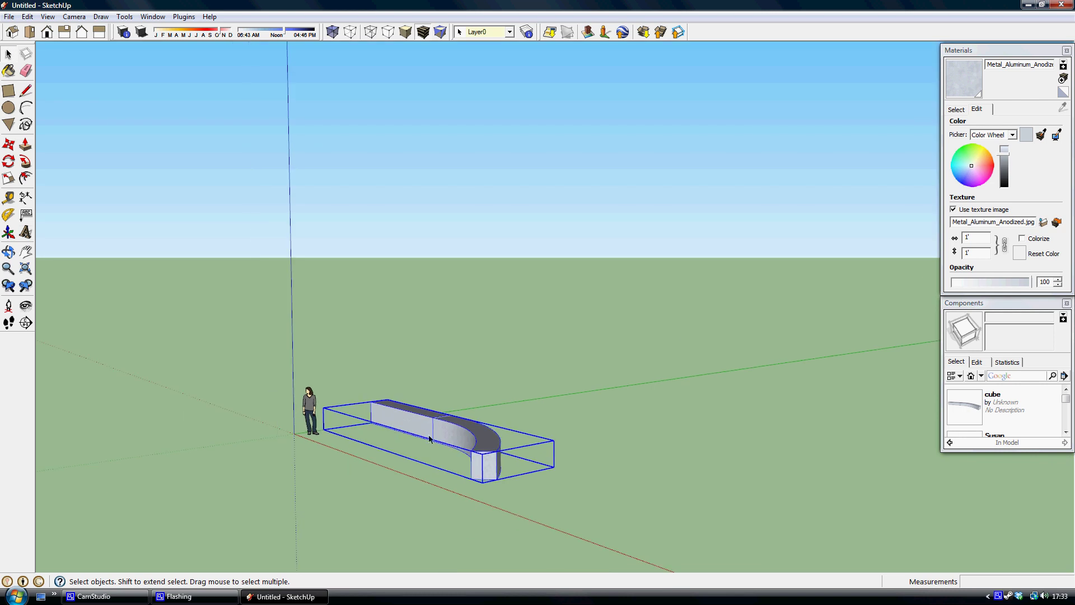
pyautogui.press('Delete')
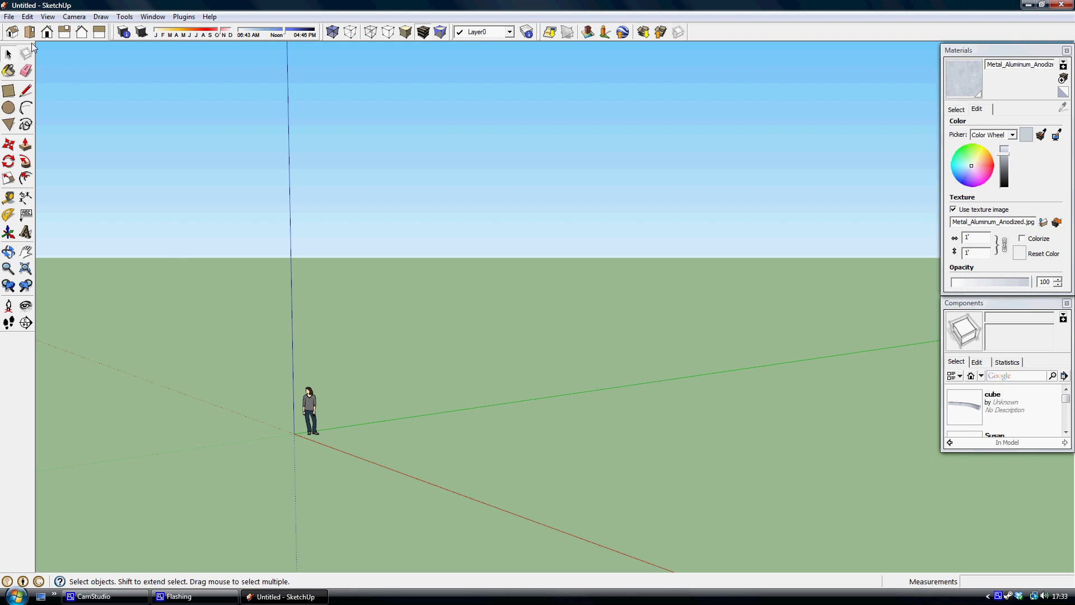
# - View the model from the isometric, right, back and left standard views
pyautogui.click(13, 32)
pyautogui.scroll(1, 592, 303)
pyautogui.scroll(4, 492, 272)
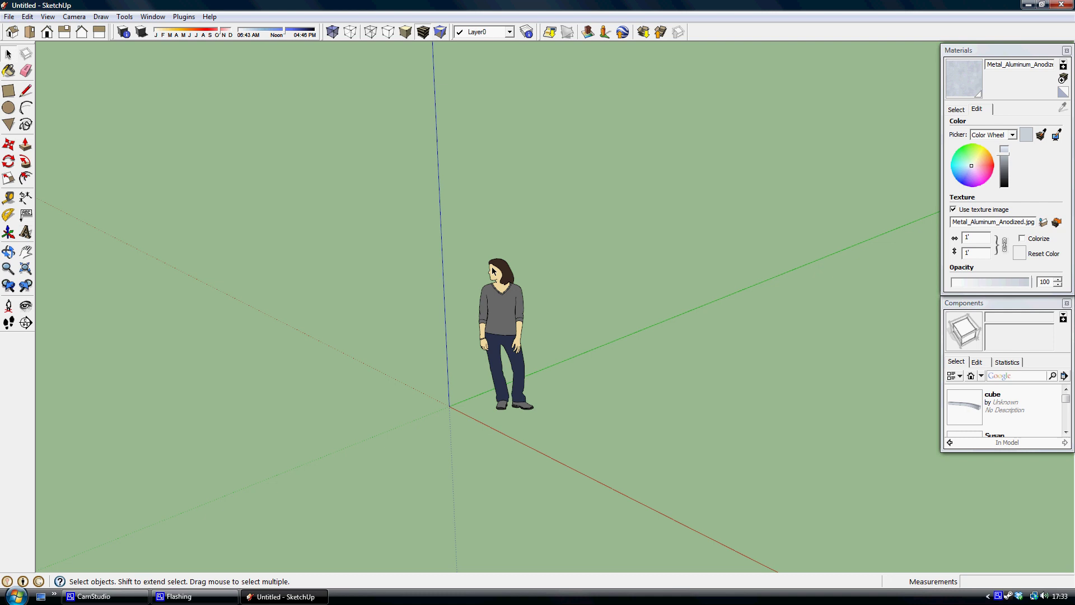
pyautogui.click(64, 32)
pyautogui.click(81, 32)
pyautogui.click(99, 32)
# - Turn on shadows and set the sun to 7/9 at 12:55
pyautogui.click(141, 32)
pyautogui.moveTo(629, 241); pyautogui.dragTo(607, 330, button='middle')
pyautogui.moveTo(224, 32); pyautogui.dragTo(197, 32)
pyautogui.moveTo(287, 32)
pyautogui.mouseDown()
pyautogui.moveTo(302, 32)
pyautogui.moveTo(283, 32)
pyautogui.mouseUp()
# - Open and close the detailed shadow settings, then turn shadows off
pyautogui.click(123, 32)
pyautogui.moveTo(73, 42); pyautogui.dragTo(135, 93)
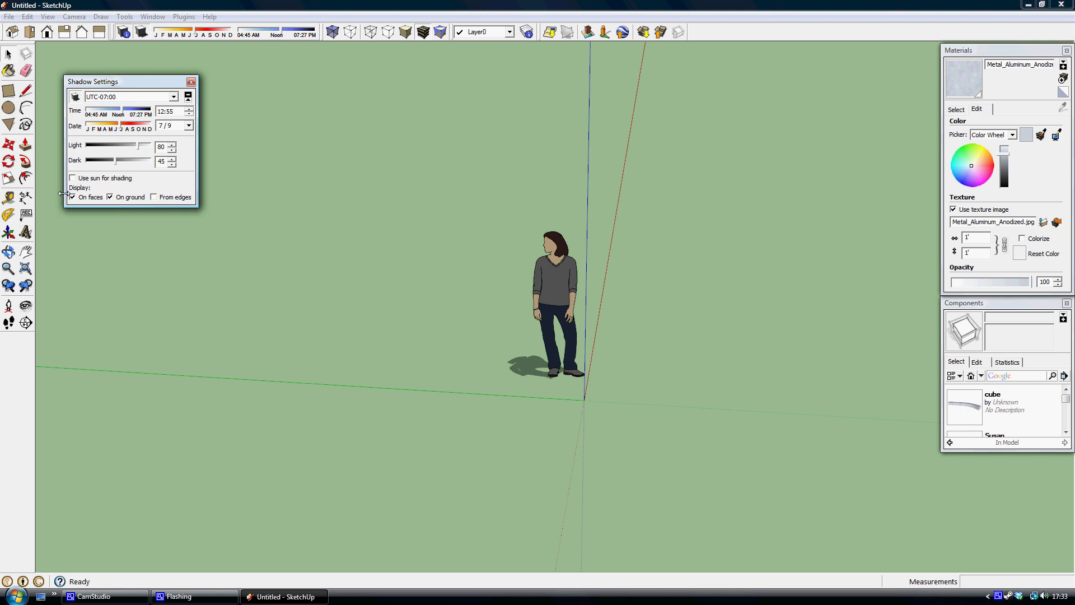
pyautogui.click(190, 82)
pyautogui.click(142, 33)
# - Try the X-ray and back-edges display modes and switch both off again
pyautogui.click(338, 34)
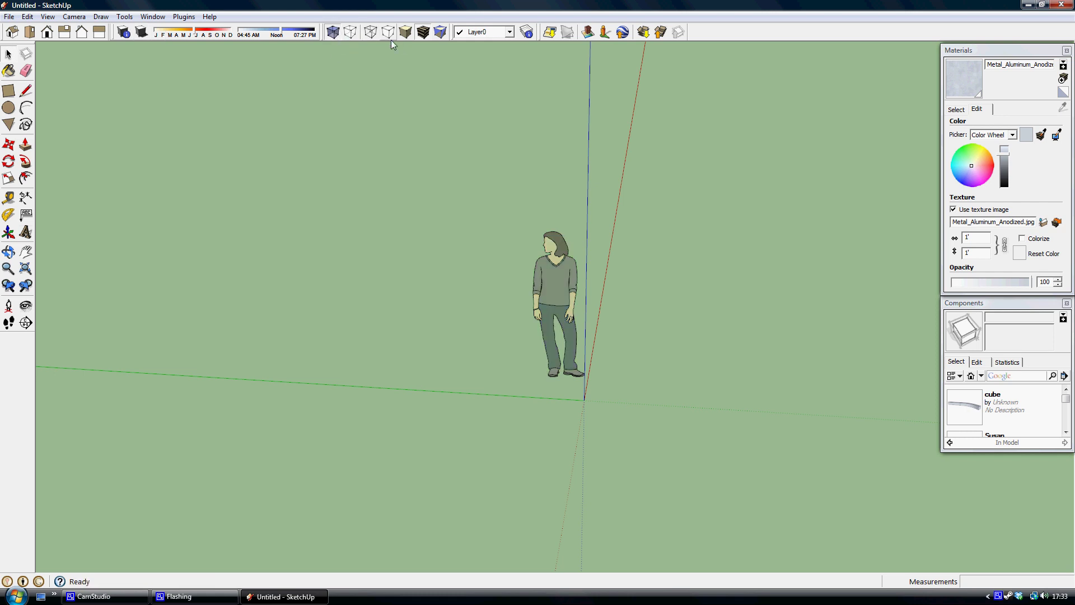
pyautogui.click(353, 33)
pyautogui.click(353, 34)
pyautogui.click(328, 35)
# - Display the model in the wireframe and hidden-line face styles
pyautogui.click(373, 33)
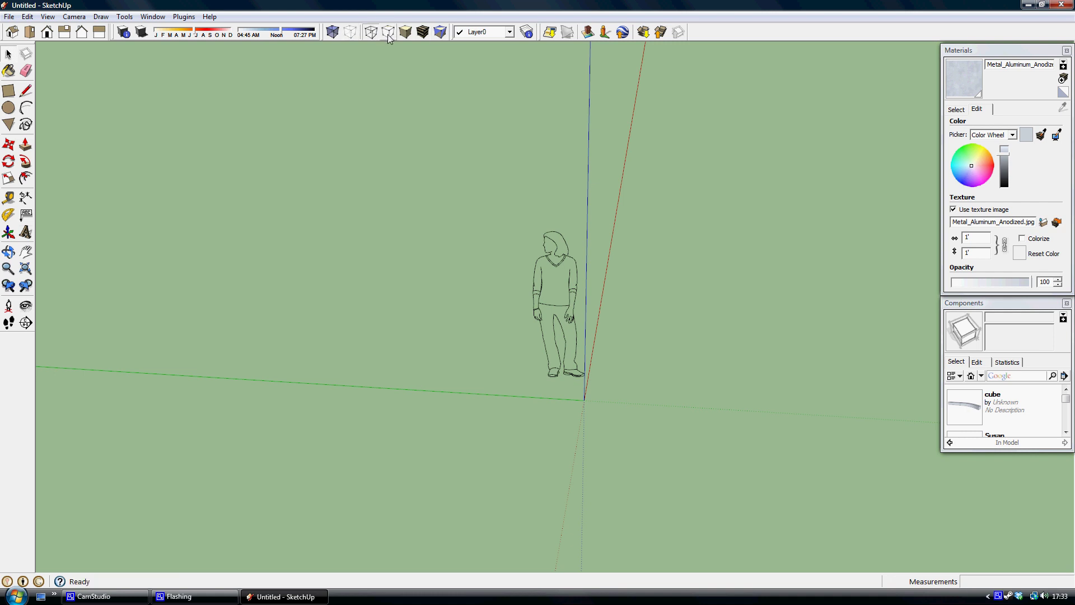
pyautogui.moveTo(470, 146); pyautogui.dragTo(440, 78, button='middle')
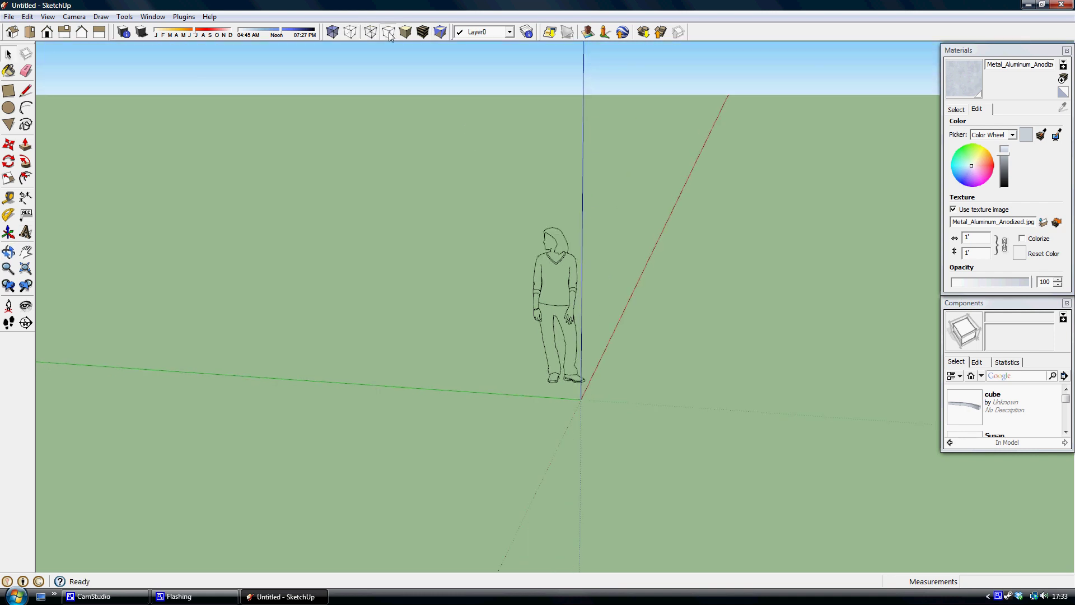
pyautogui.moveTo(564, 289); pyautogui.dragTo(559, 182, button='middle')
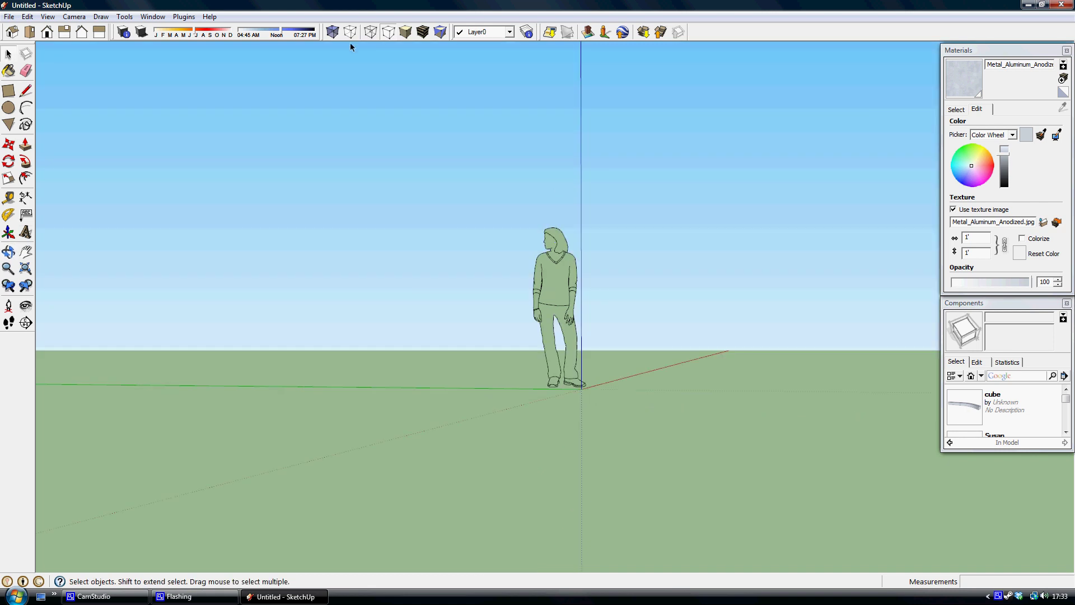
pyautogui.click(365, 35)
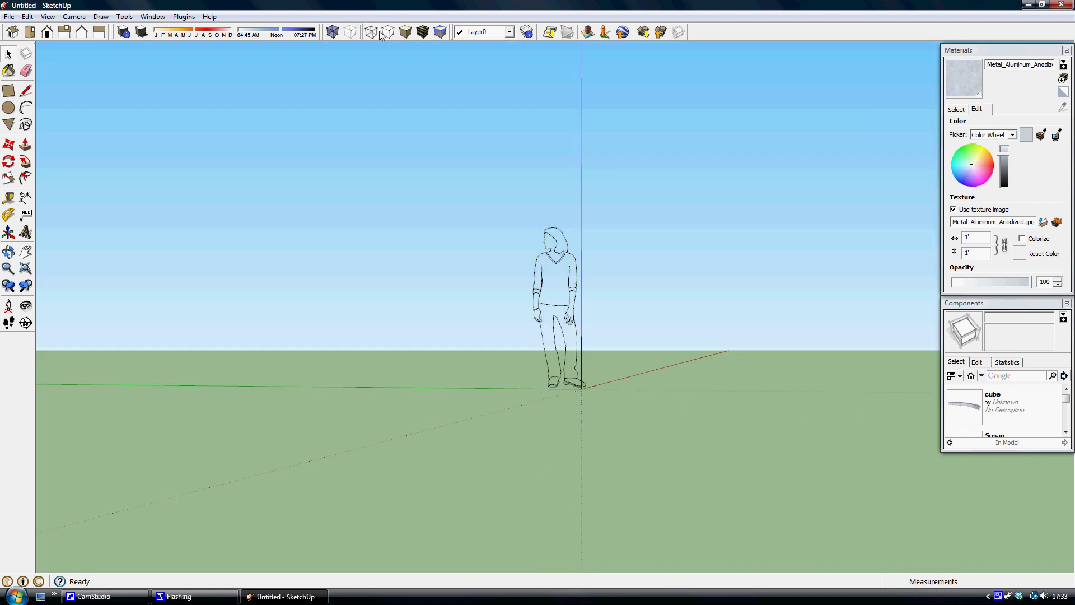
pyautogui.click(391, 34)
pyautogui.moveTo(533, 152); pyautogui.dragTo(533, 191, button='middle')
# - Try the shaded and monochrome face styles, restore shaded with textures, and check the available layers
pyautogui.click(410, 37)
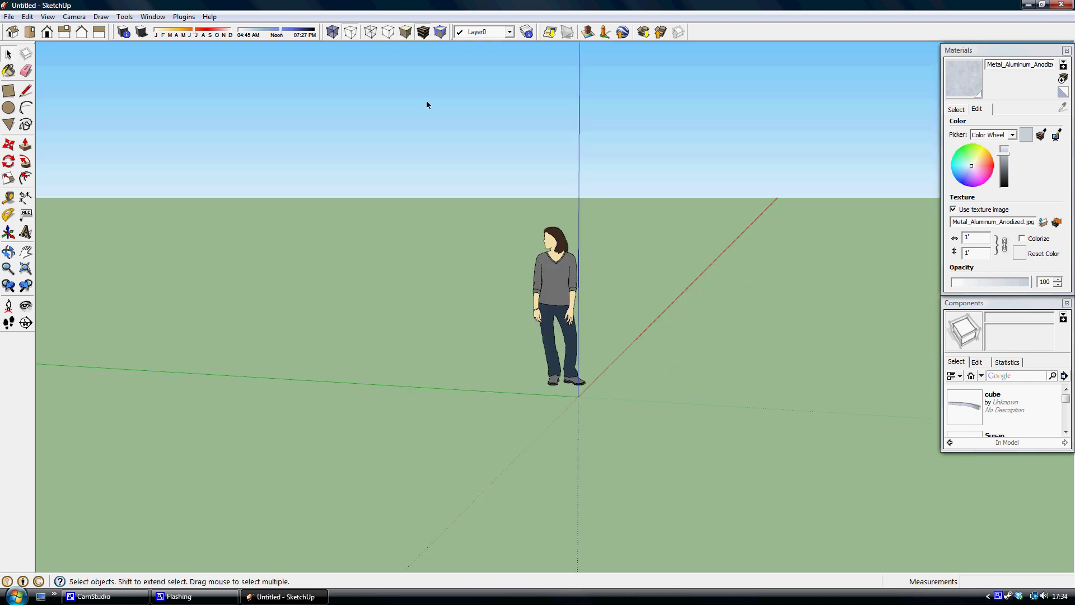
pyautogui.click(439, 35)
pyautogui.moveTo(185, 140); pyautogui.dragTo(84, 194, button='middle')
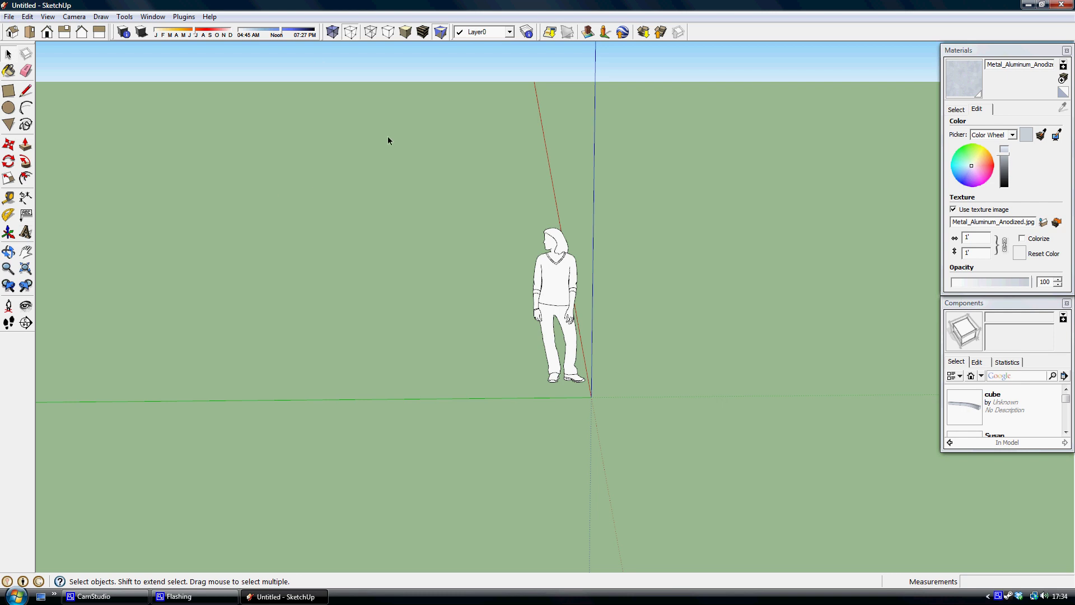
pyautogui.click(423, 32)
pyautogui.click(510, 33)
pyautogui.click(511, 32)
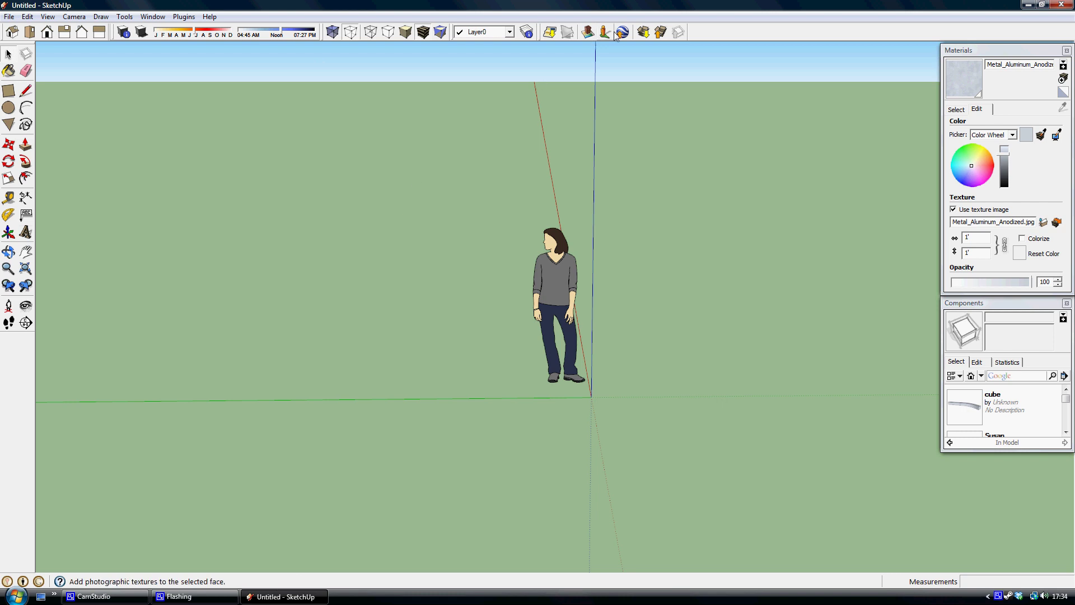
# - Start adding a geographic location to the model and search the map for "uk"
pyautogui.click(550, 32)
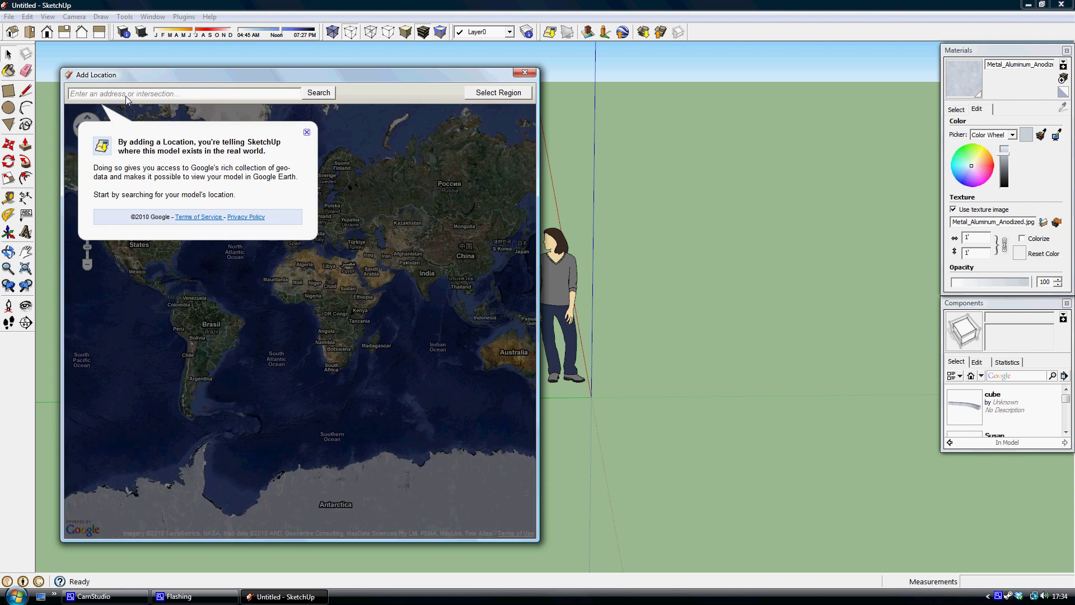
pyautogui.write('uk')
pyautogui.press('Return')
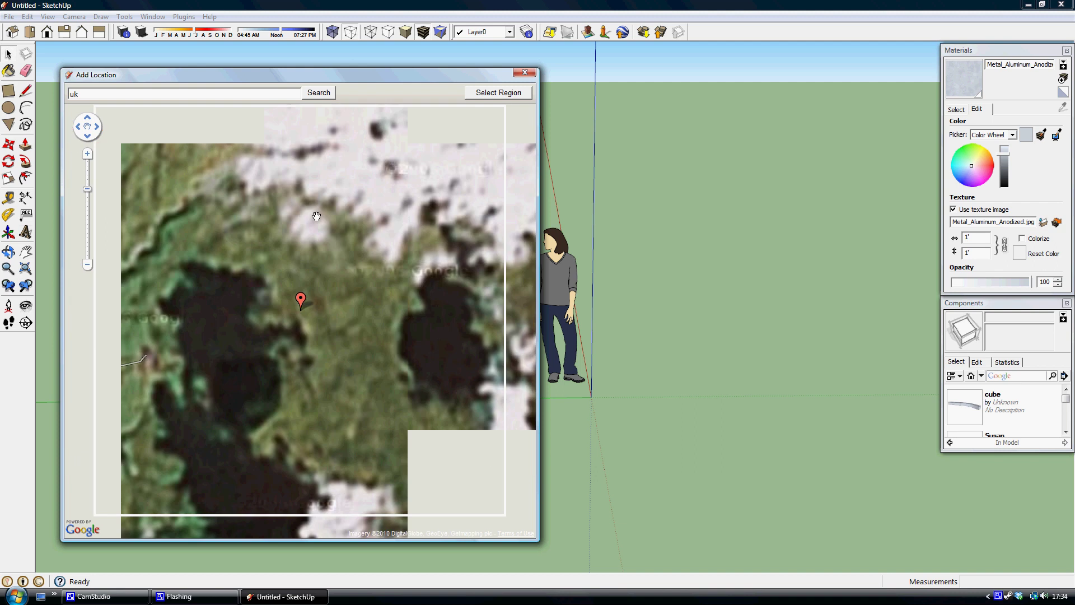
# - Position the map over farmland south of the search marker and grab the selected region into the model
pyautogui.scroll(-3, 329, 274)
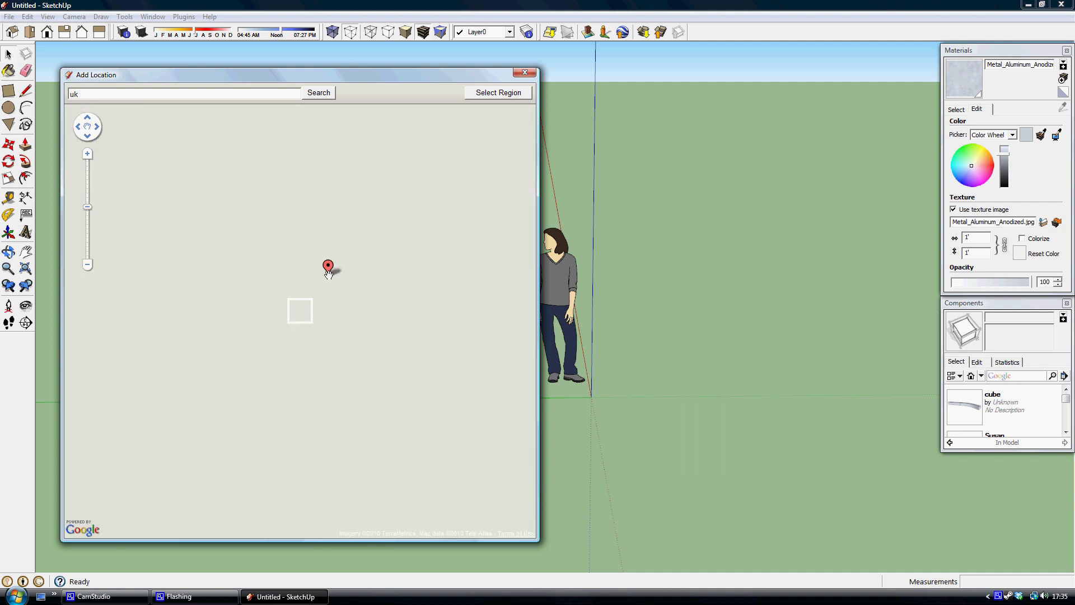
pyautogui.scroll(-1, 299, 240)
pyautogui.scroll(-1, 300, 239)
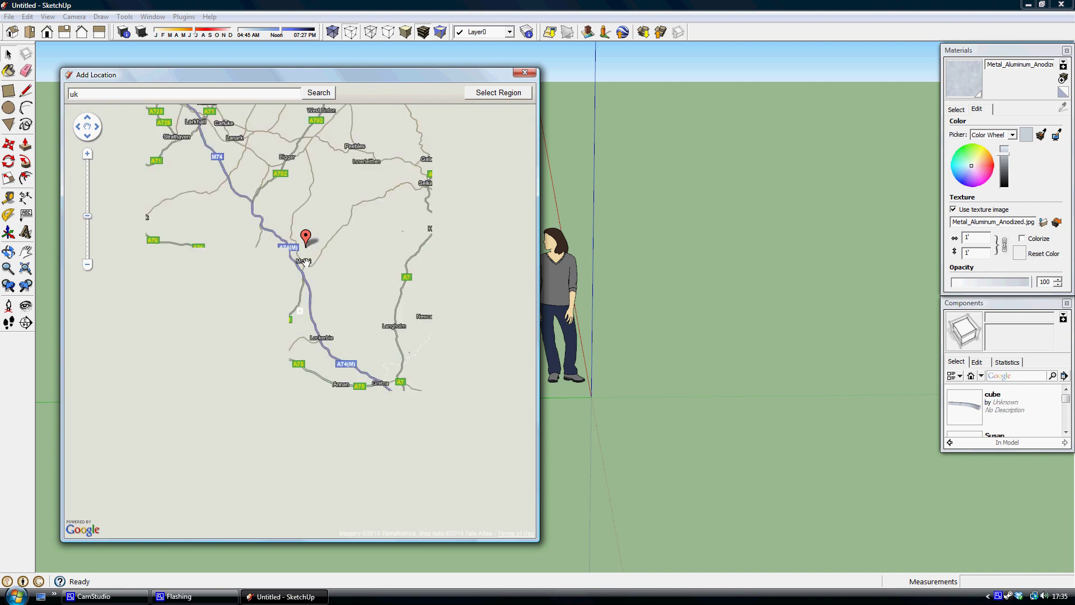
pyautogui.moveTo(378, 365); pyautogui.dragTo(324, 246)
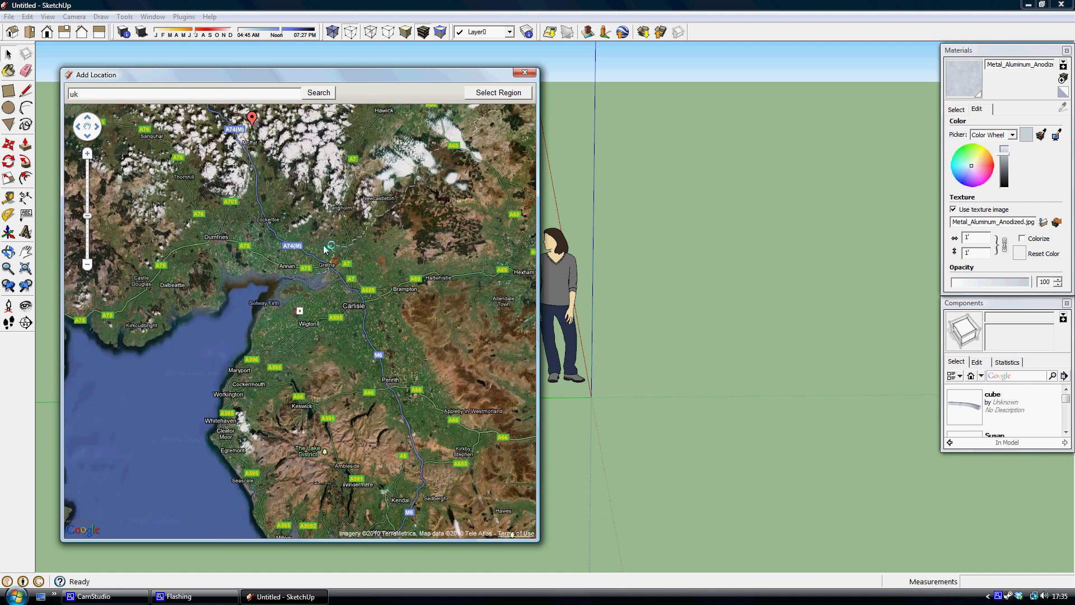
pyautogui.scroll(2, 307, 219)
pyautogui.scroll(2, 306, 218)
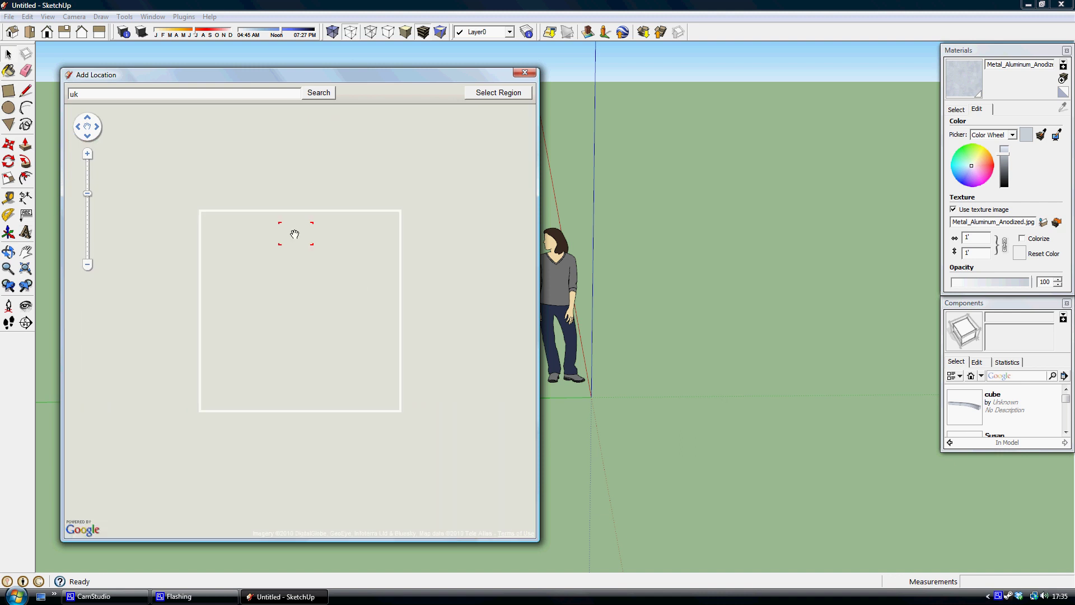
pyautogui.click(498, 93)
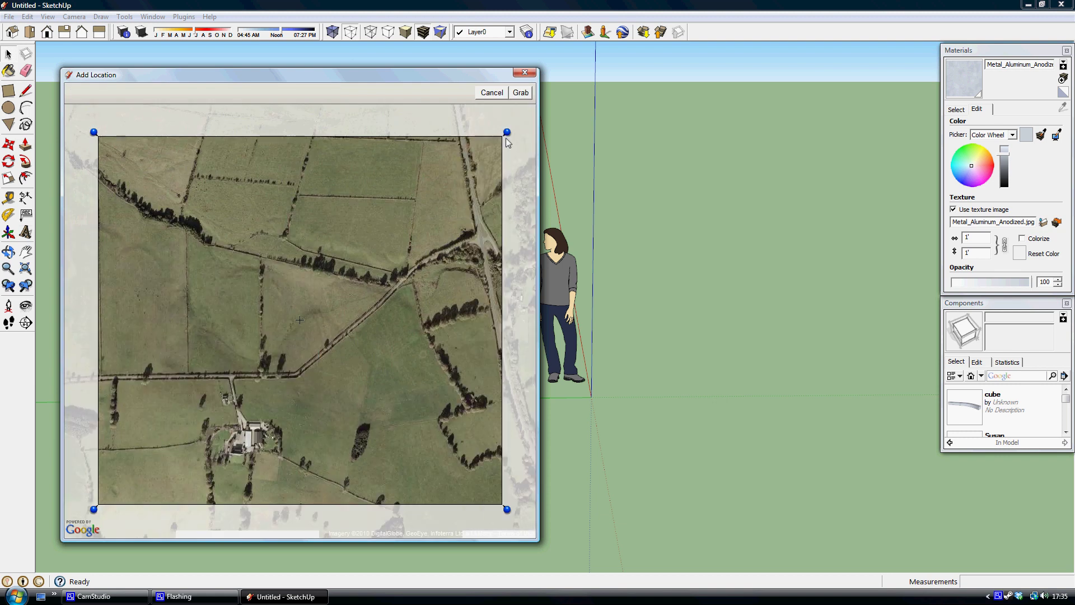
pyautogui.click(520, 93)
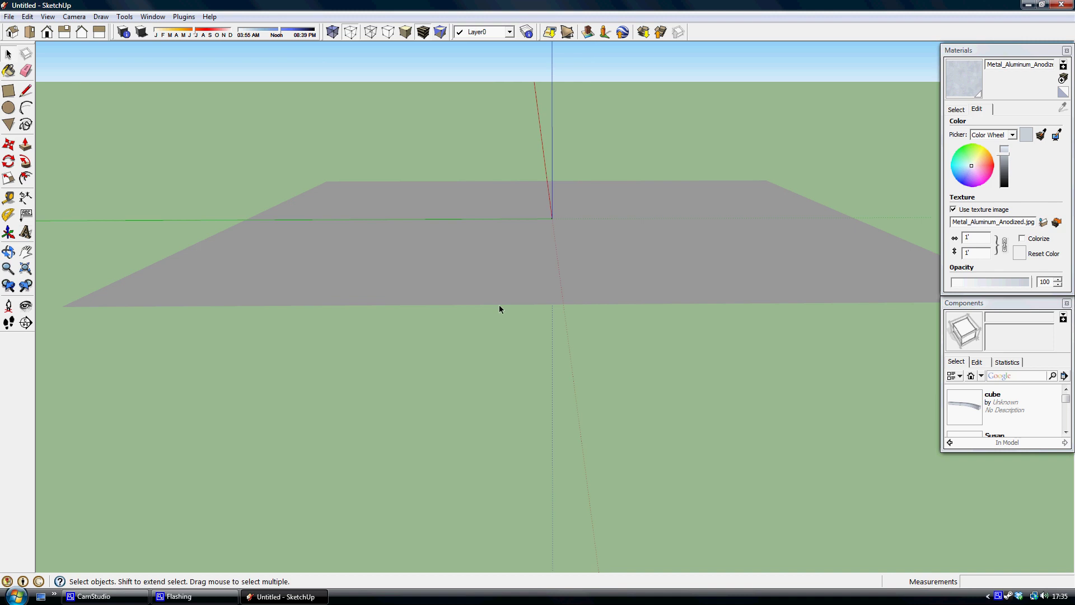
# - Unlock the imported location image on the ground plane and delete it
pyautogui.moveTo(499, 305); pyautogui.dragTo(728, 309, button='middle')
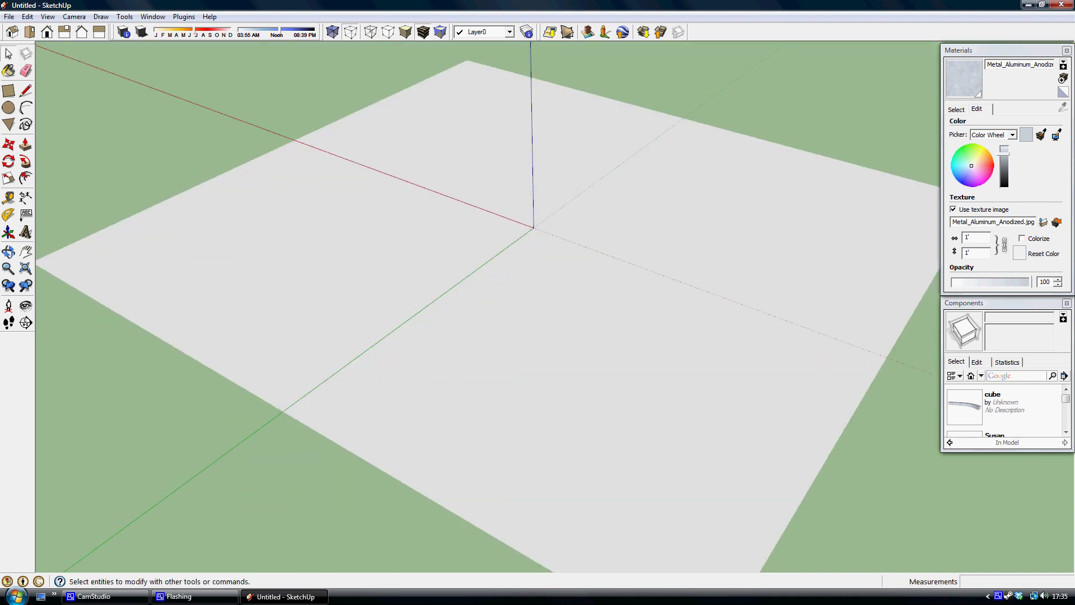
pyautogui.moveTo(186, 276); pyautogui.dragTo(563, 176, button='middle')
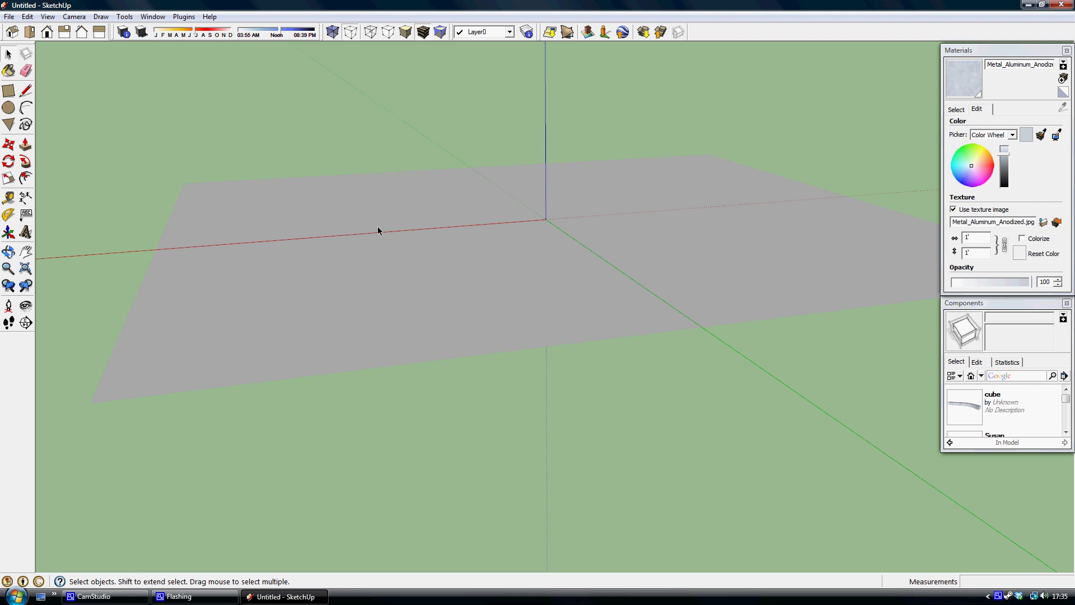
pyautogui.moveTo(490, 202); pyautogui.dragTo(292, 227, button='middle')
pyautogui.click(292, 227)
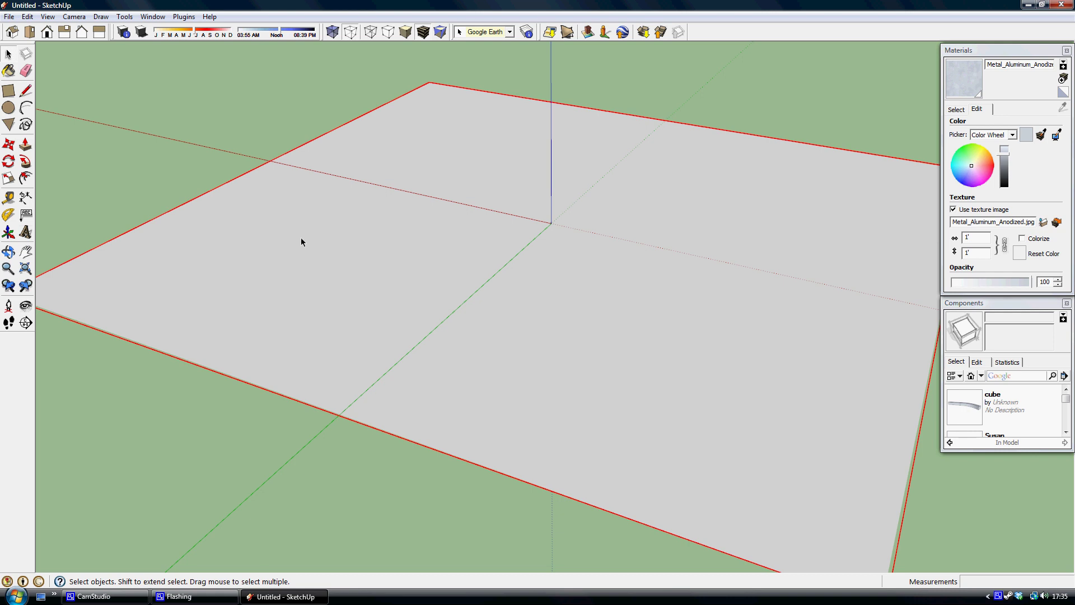
pyautogui.rightClick(317, 172)
pyautogui.click(359, 216)
pyautogui.press('Delete')
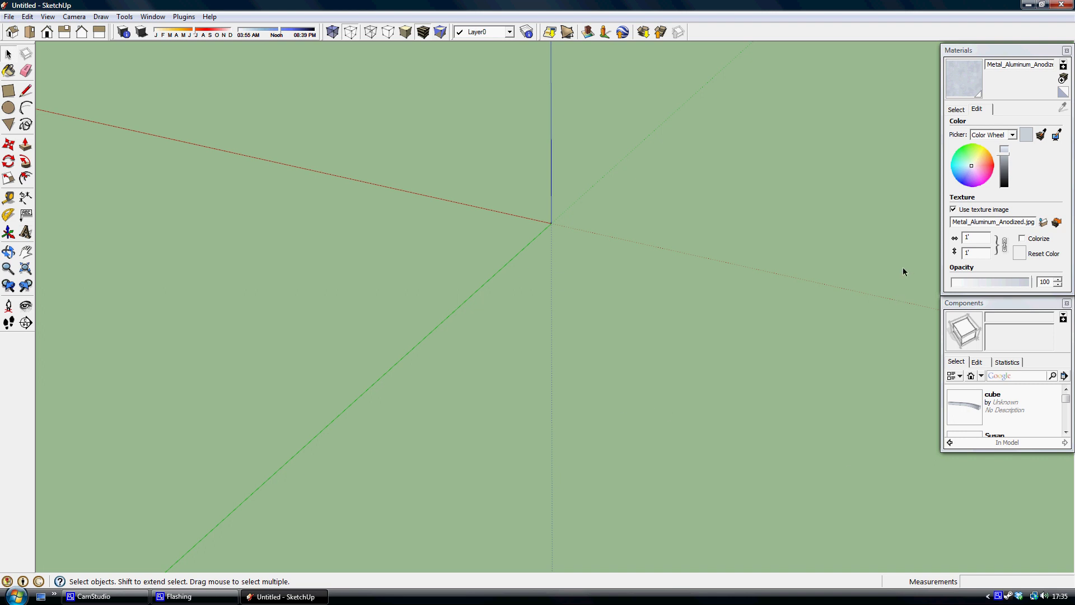
# - Return from editing the aluminum material to browsing the Metal material collection
pyautogui.click(962, 109)
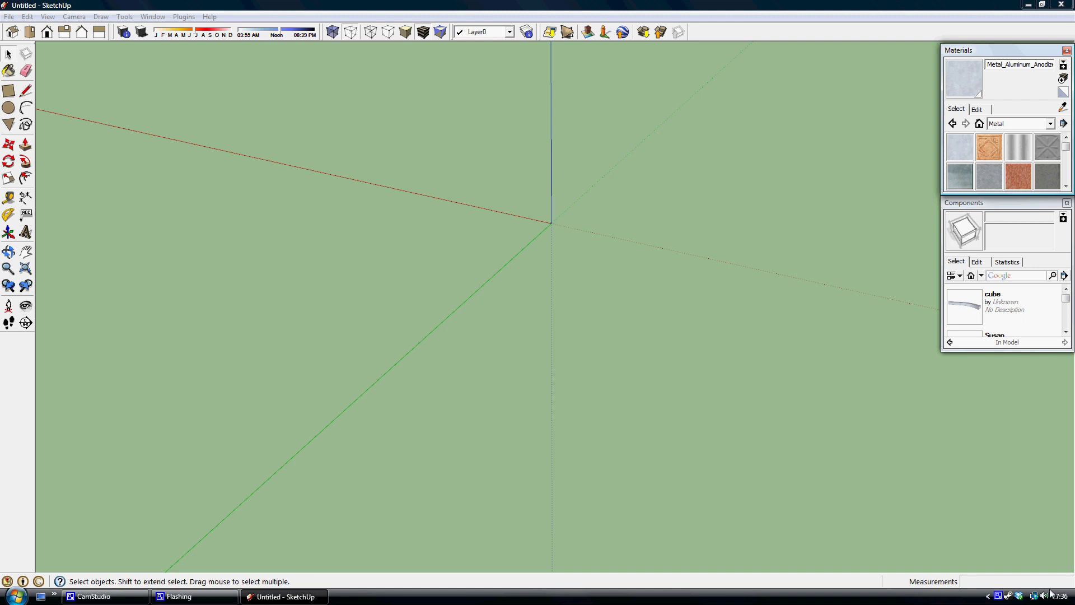
pyautogui.click(998, 596)
pyautogui.rightClick(998, 596)
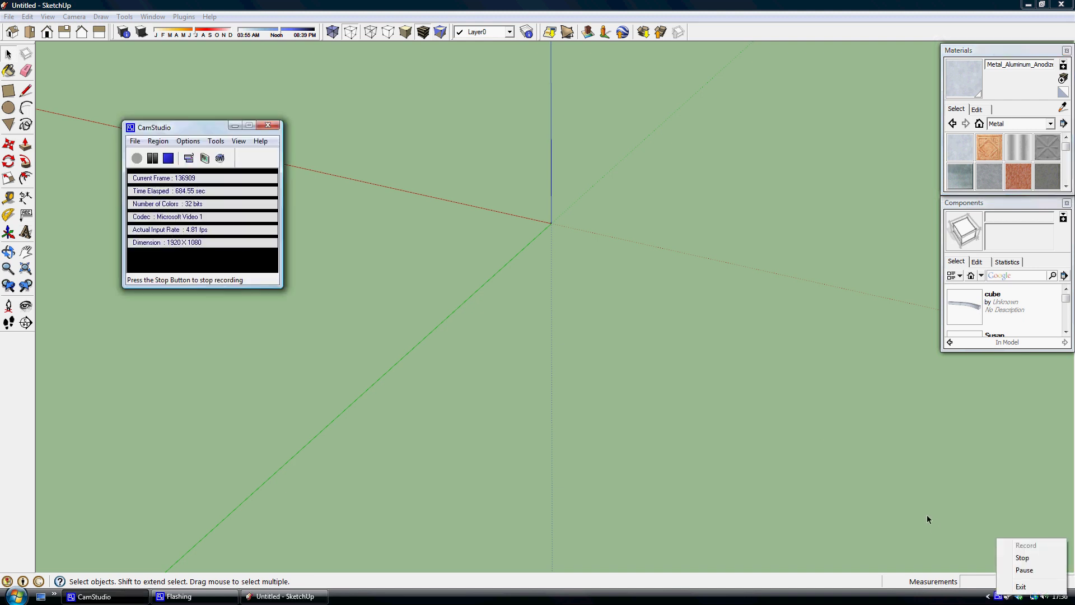